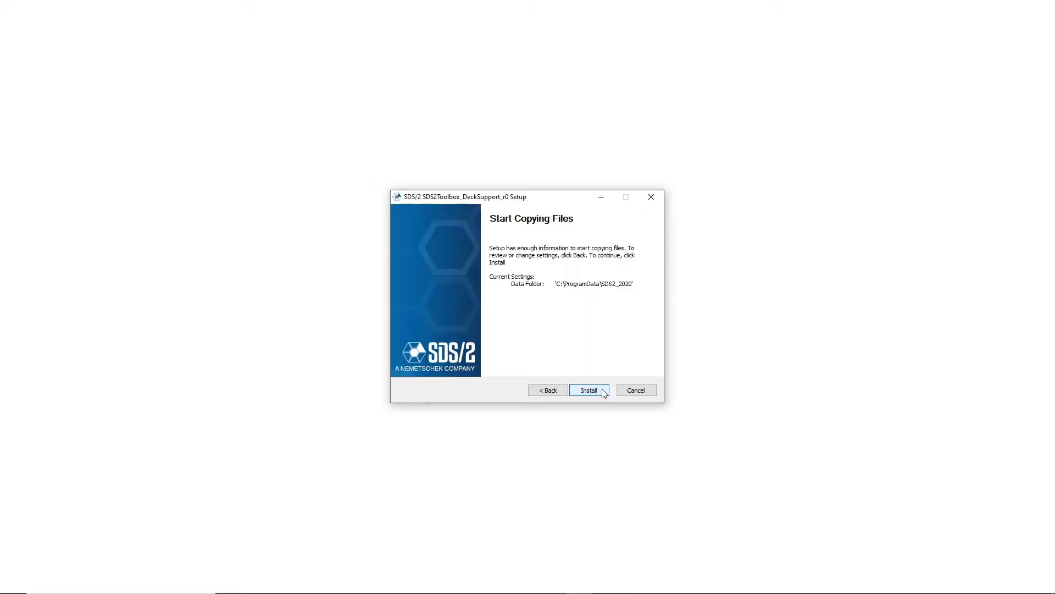
# Install the SDS2Toolbox_DeckSupport_r0 package with the current data folder and finish its setup
pyautogui.click(602, 389)
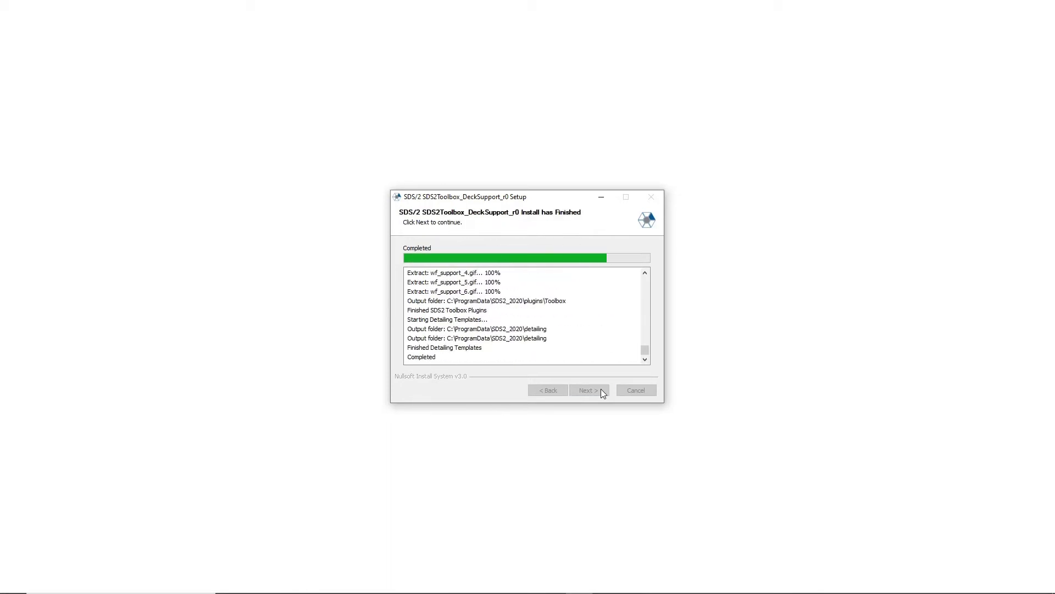
pyautogui.click(588, 390)
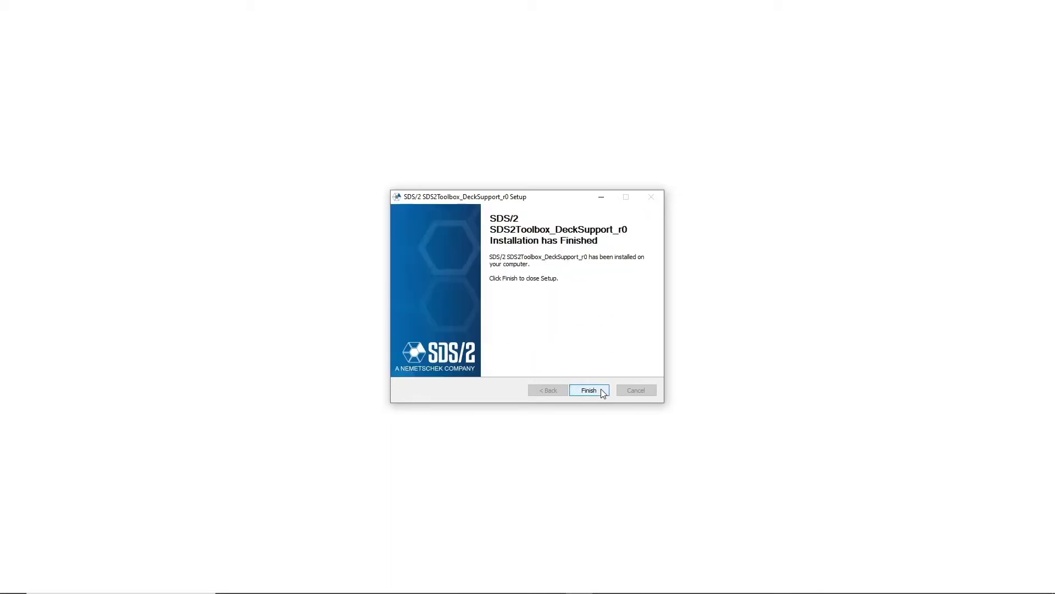
pyautogui.click(603, 391)
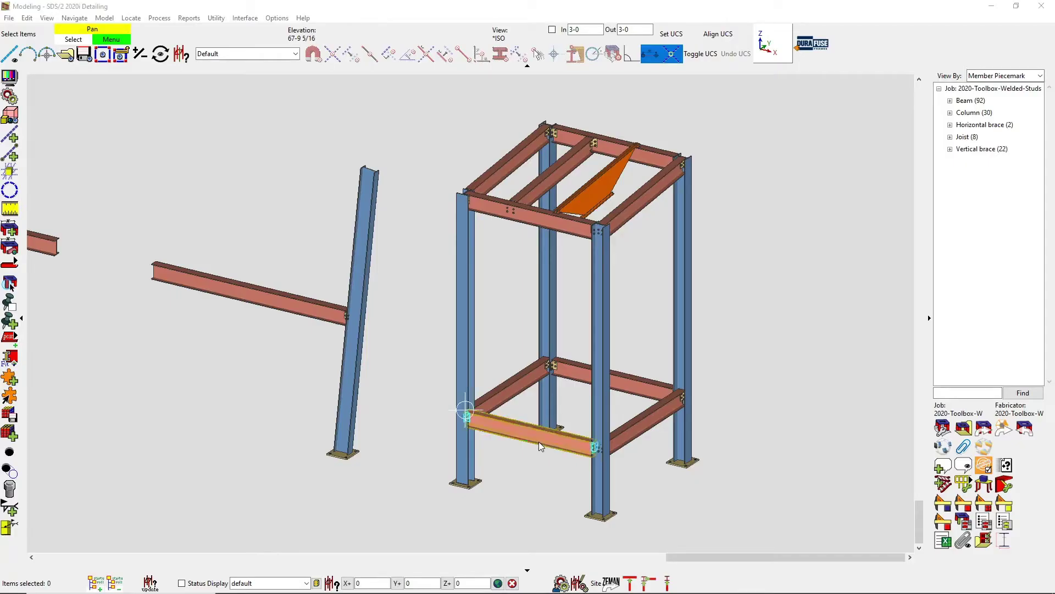
# Start a Deck Support component on the lower front beam, with None as the selection method
pyautogui.click(539, 440)
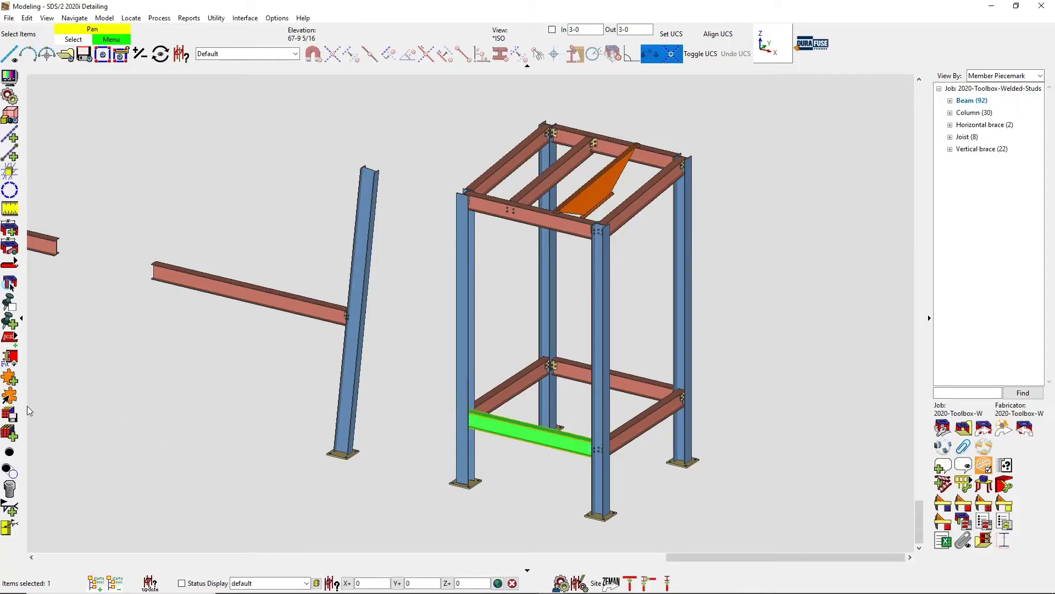
pyautogui.click(9, 378)
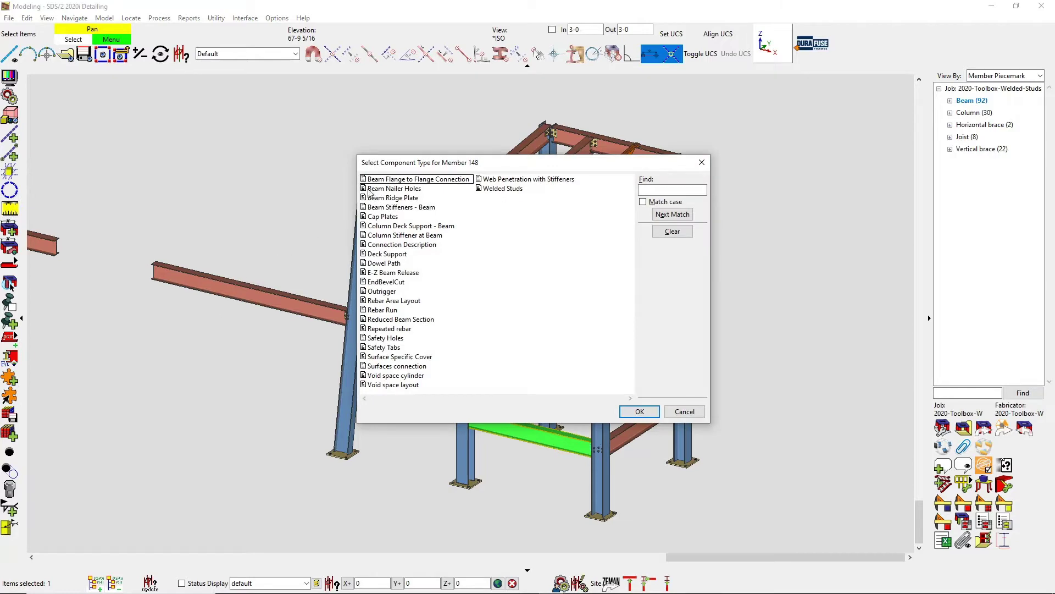
pyautogui.click(389, 256)
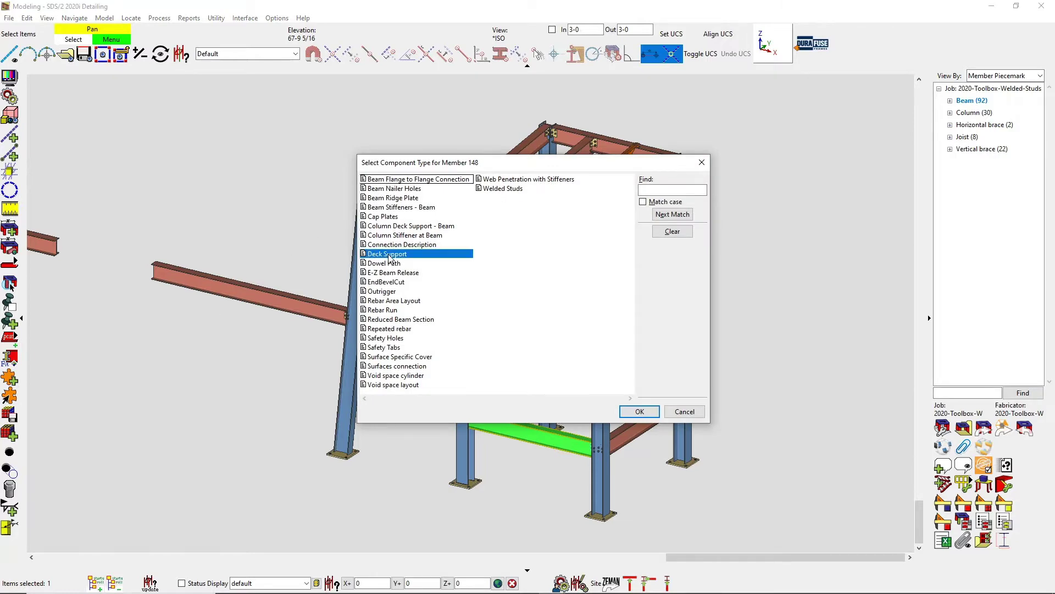
pyautogui.click(631, 414)
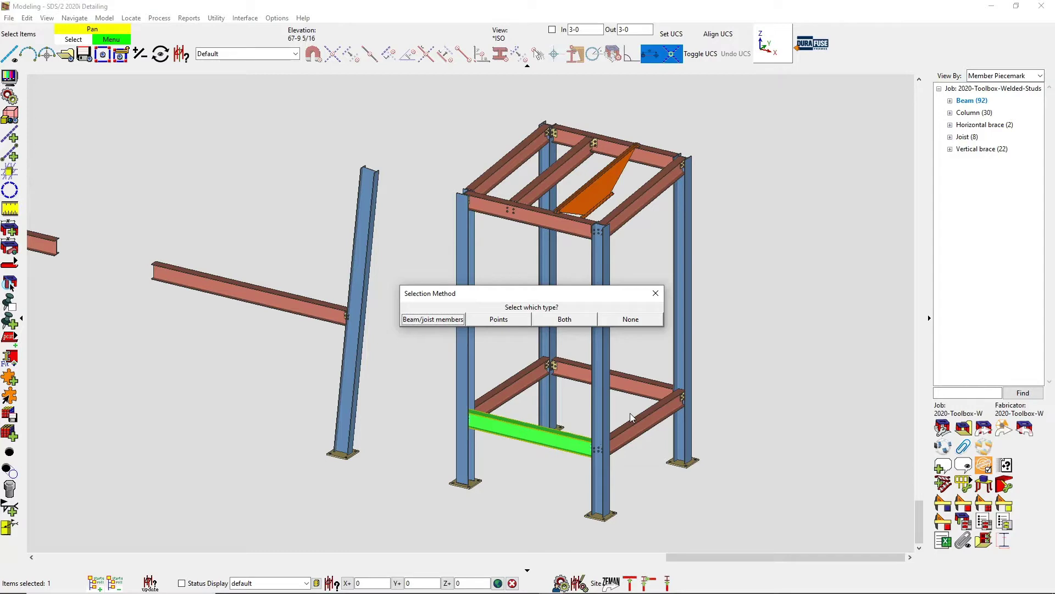
pyautogui.click(649, 320)
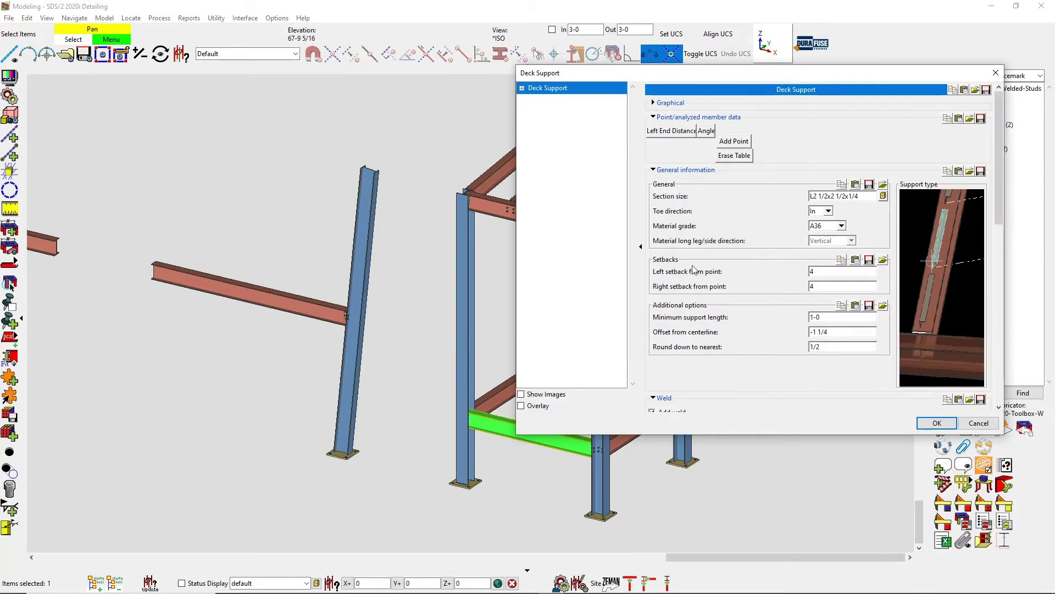
# Keep L2 1/2x2 1/2x1/4 as the section size, review the remaining deck support and weld settings, and create the support
pyautogui.click(655, 104)
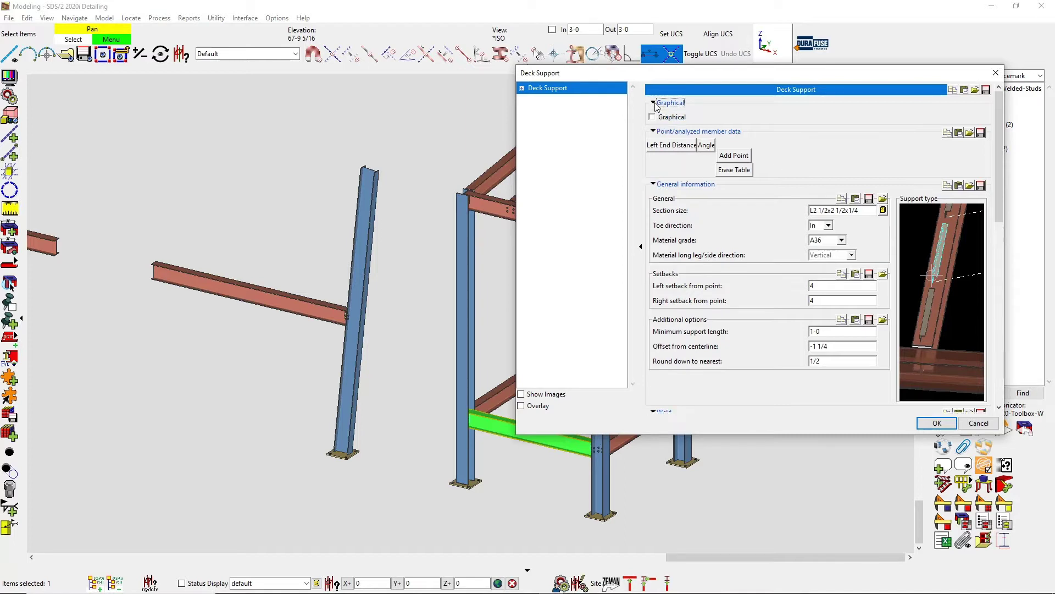
pyautogui.click(654, 103)
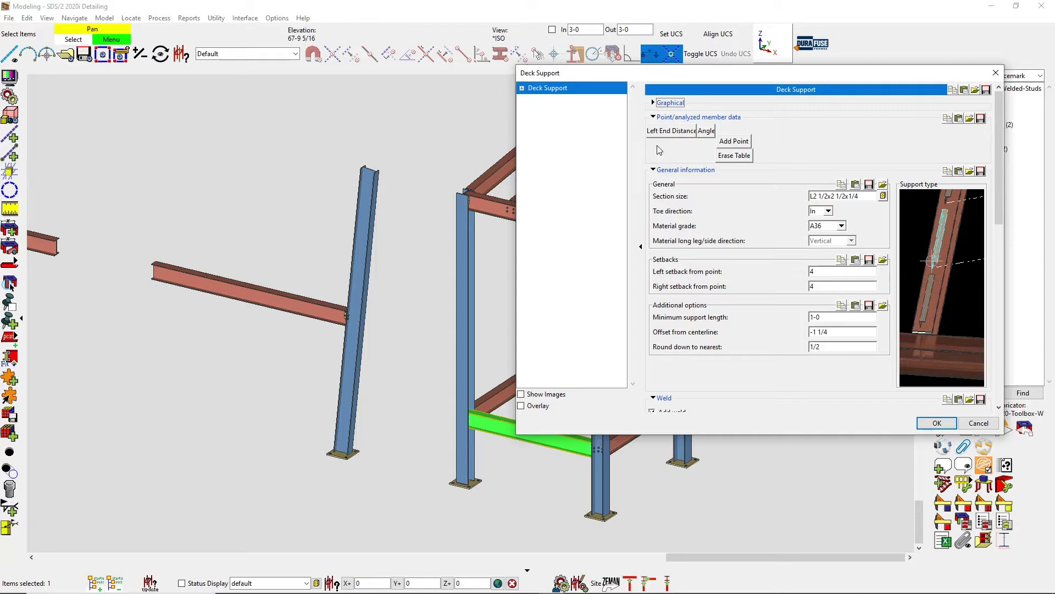
pyautogui.click(884, 197)
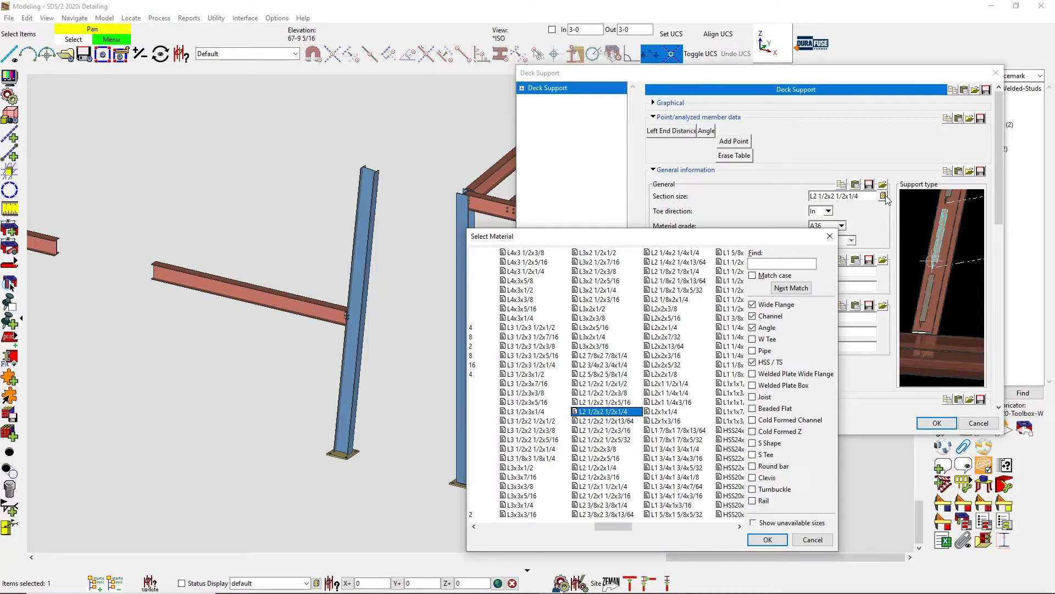
pyautogui.click(768, 541)
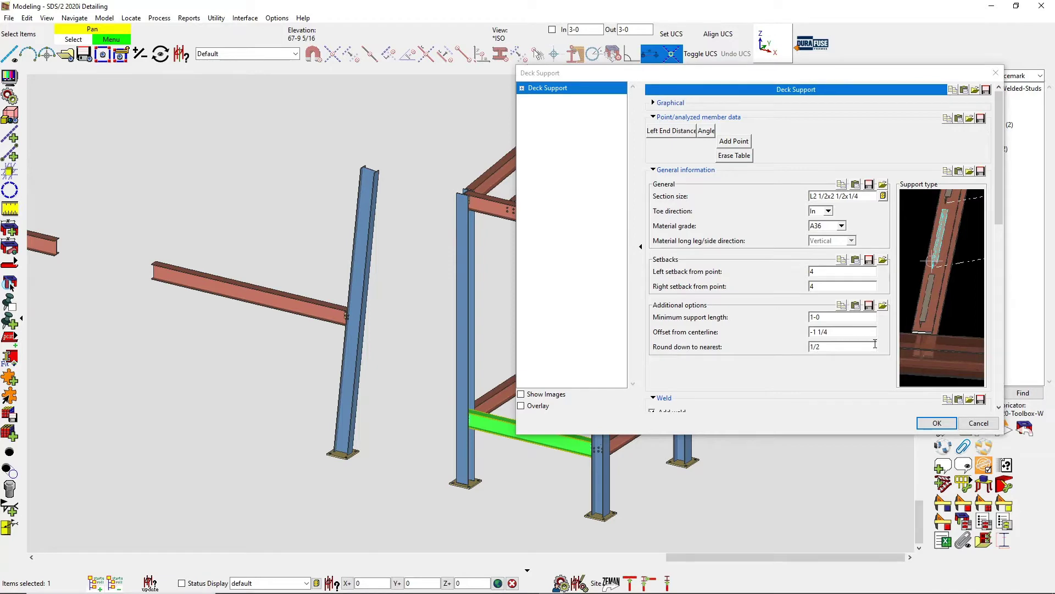
pyautogui.scroll(-3, 875, 344)
pyautogui.scroll(-1, 875, 344)
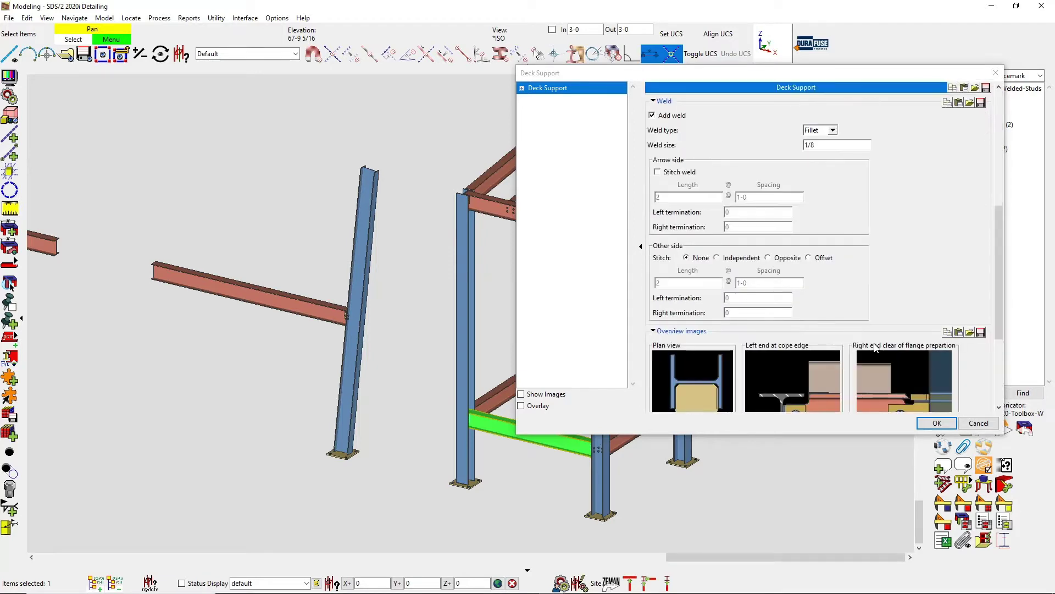
pyautogui.scroll(-2, 874, 345)
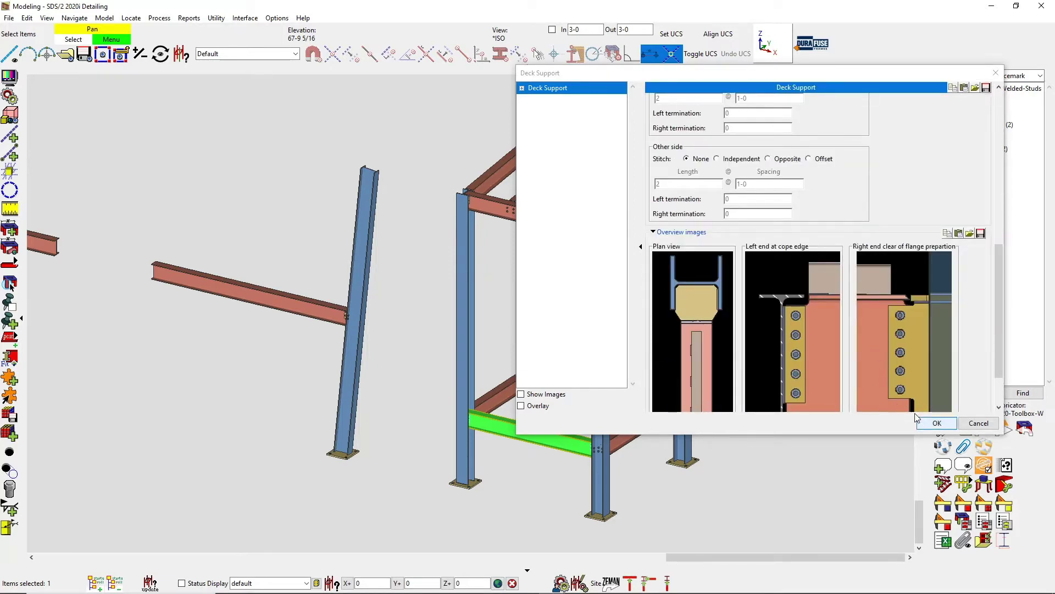
pyautogui.scroll(-1, 935, 423)
pyautogui.click(937, 423)
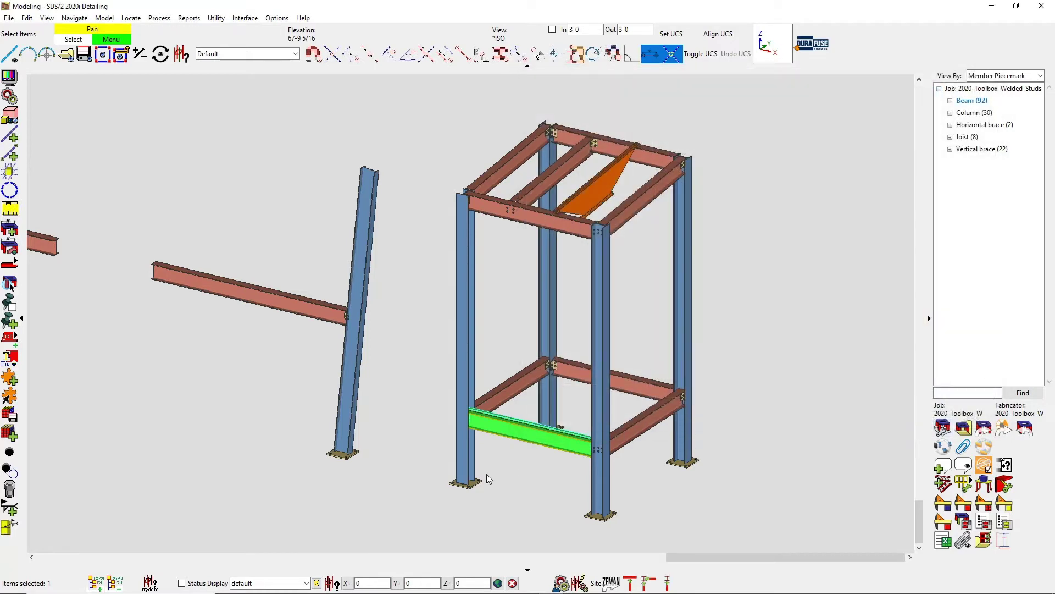
# In a surface view of the lower beam's top flange, add a construction line offset 1.25 from the beam's centerline
pyautogui.scroll(5, 466, 423)
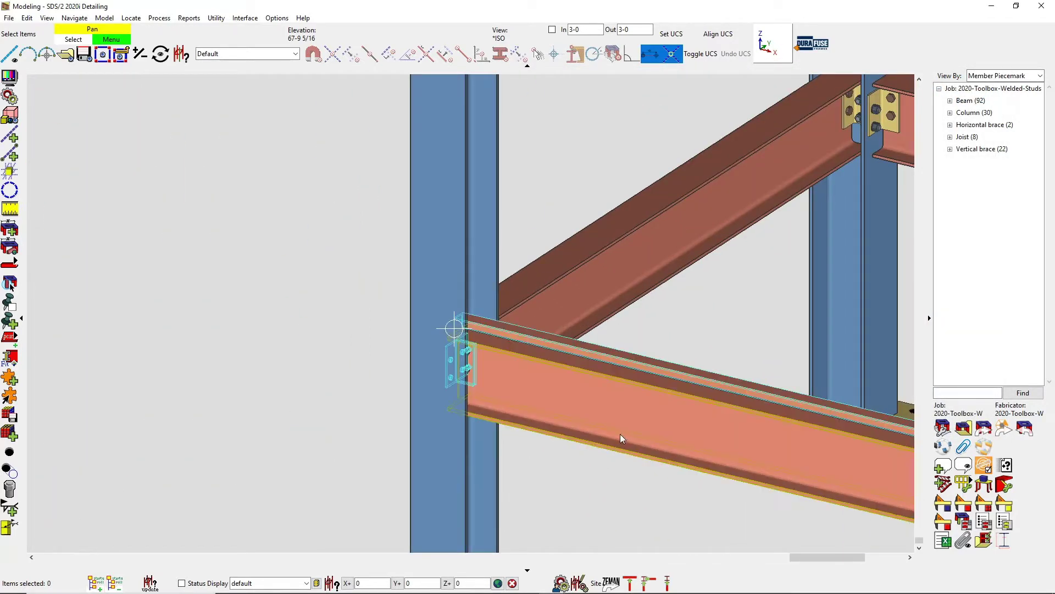
pyautogui.click(642, 376)
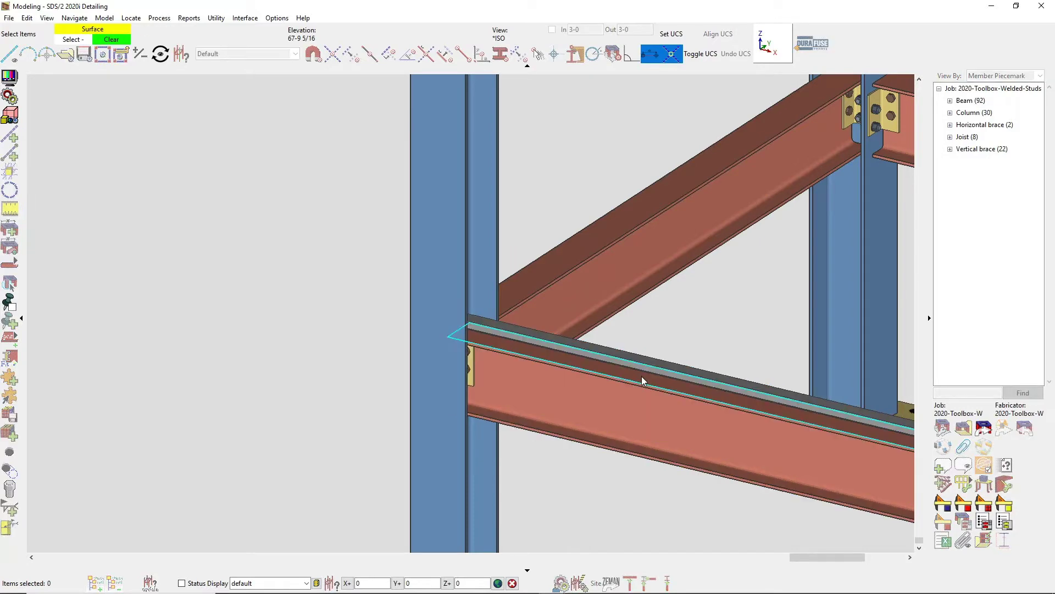
pyautogui.click(640, 378)
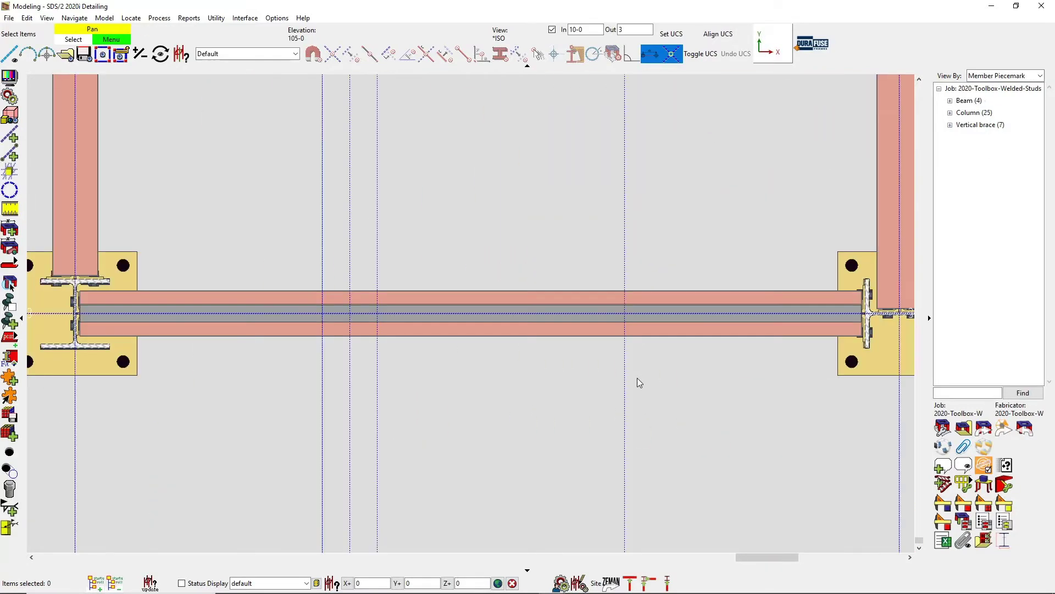
pyautogui.click(10, 136)
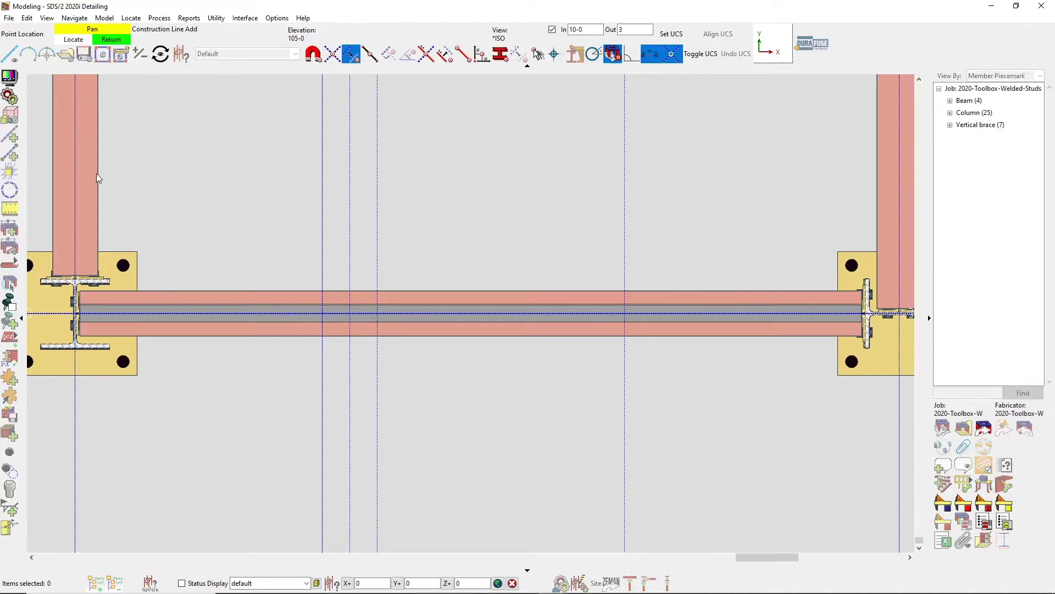
pyautogui.click(243, 315)
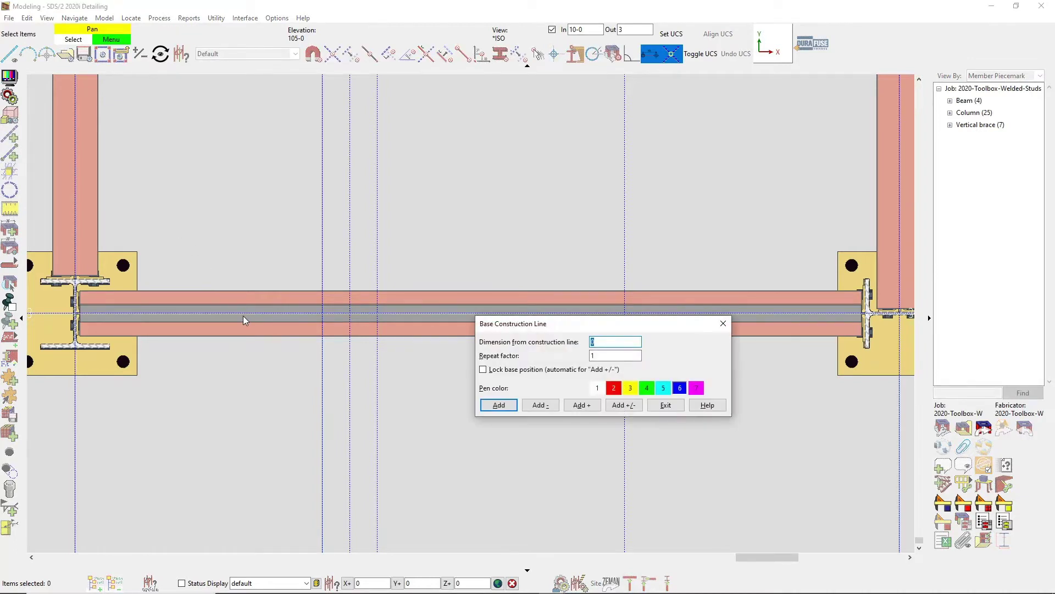
pyautogui.write('1.25')
pyautogui.press('Return')
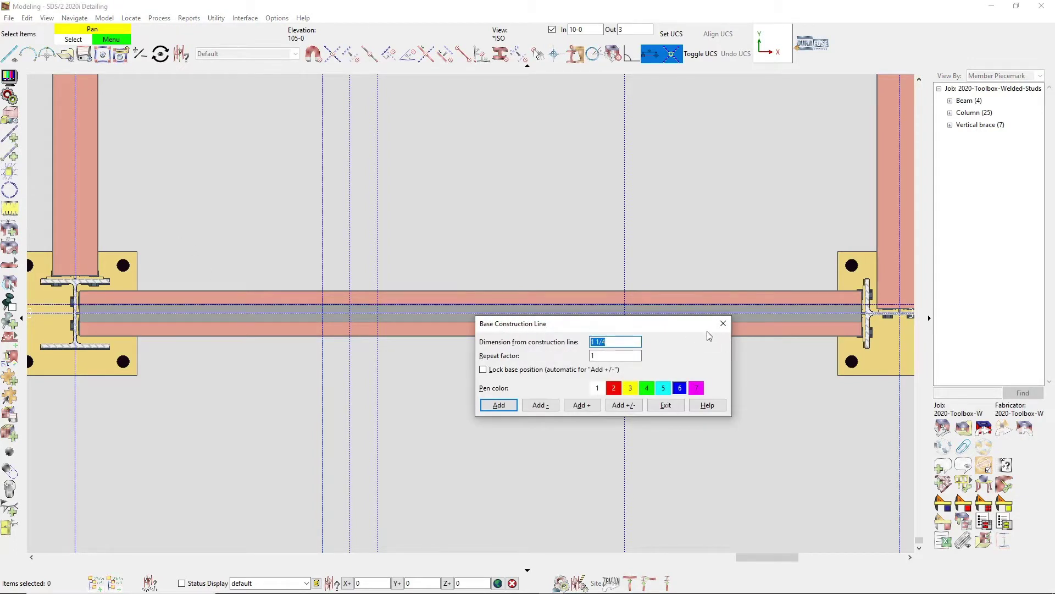
pyautogui.click(723, 323)
pyautogui.scroll(3, 467, 311)
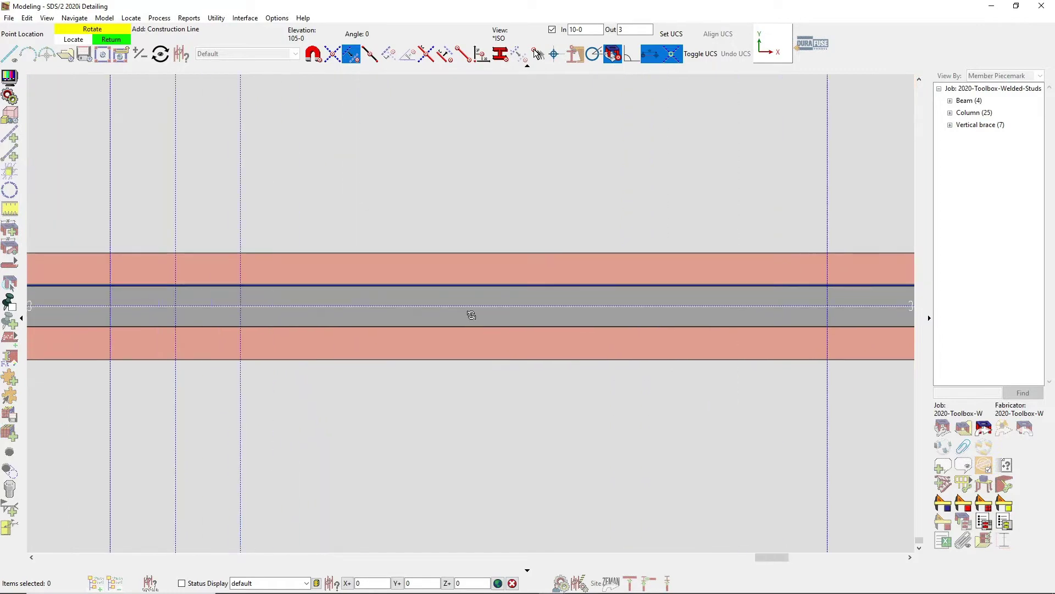
# Return to a 3D view and turn off the view depth limits to bring the upper framing into view
pyautogui.moveTo(471, 314); pyautogui.dragTo(390, 154, button='middle')
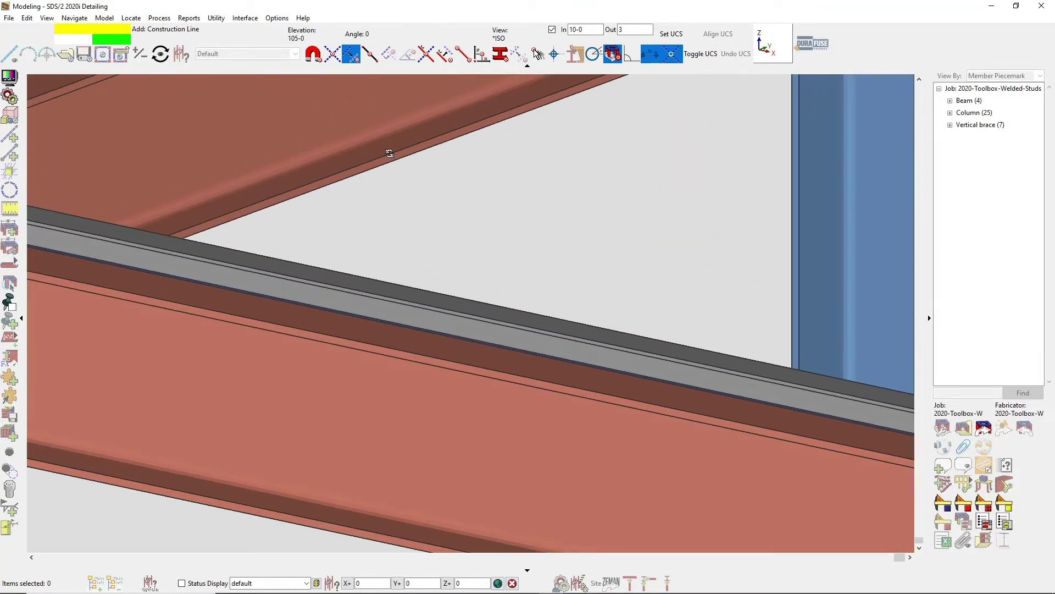
pyautogui.scroll(-7, 428, 197)
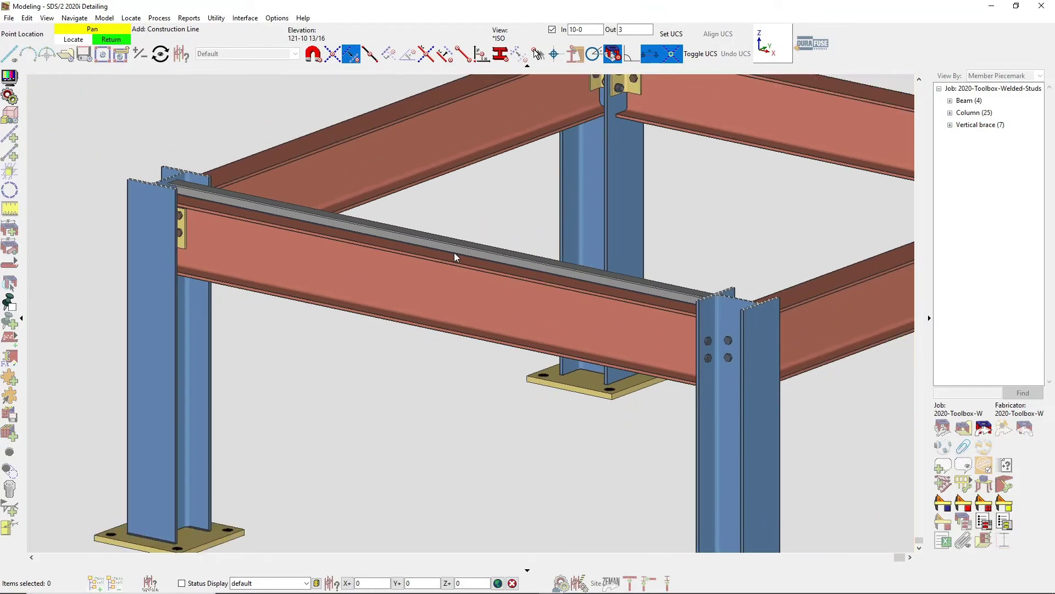
pyautogui.click(553, 30)
pyautogui.scroll(-4, 525, 171)
pyautogui.moveTo(525, 211); pyautogui.dragTo(518, 355, button='middle')
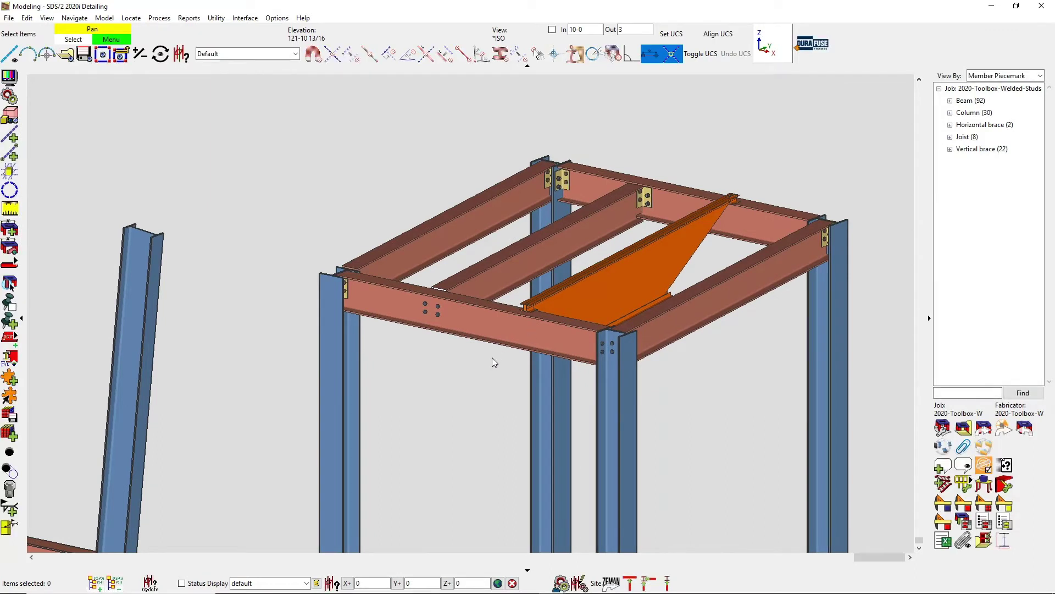
# Start a Deck Support component on the upper front beam, using Beam/joist members as the selection method
pyautogui.click(497, 330)
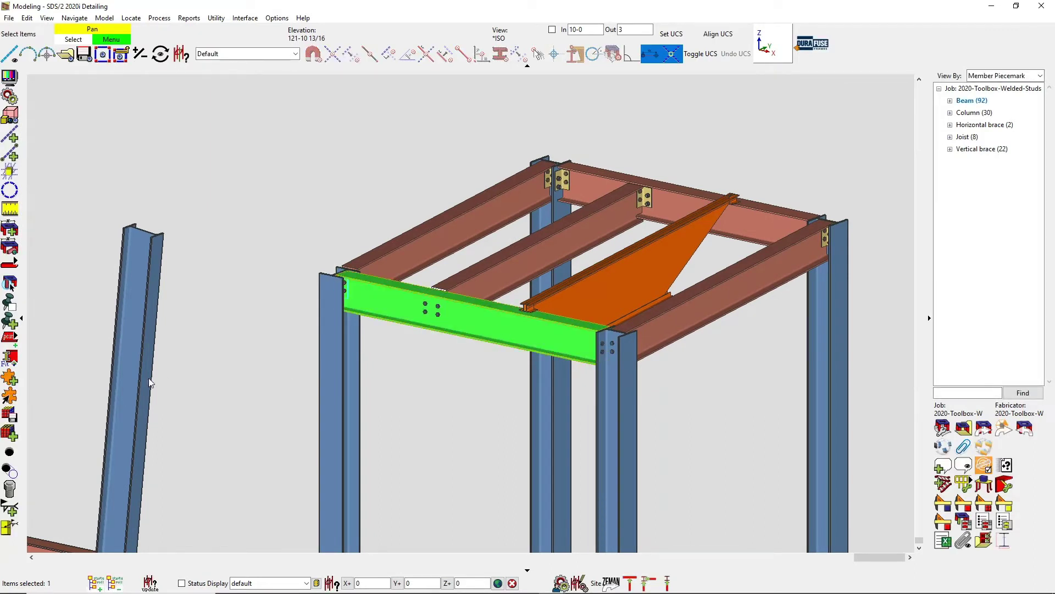
pyautogui.click(10, 377)
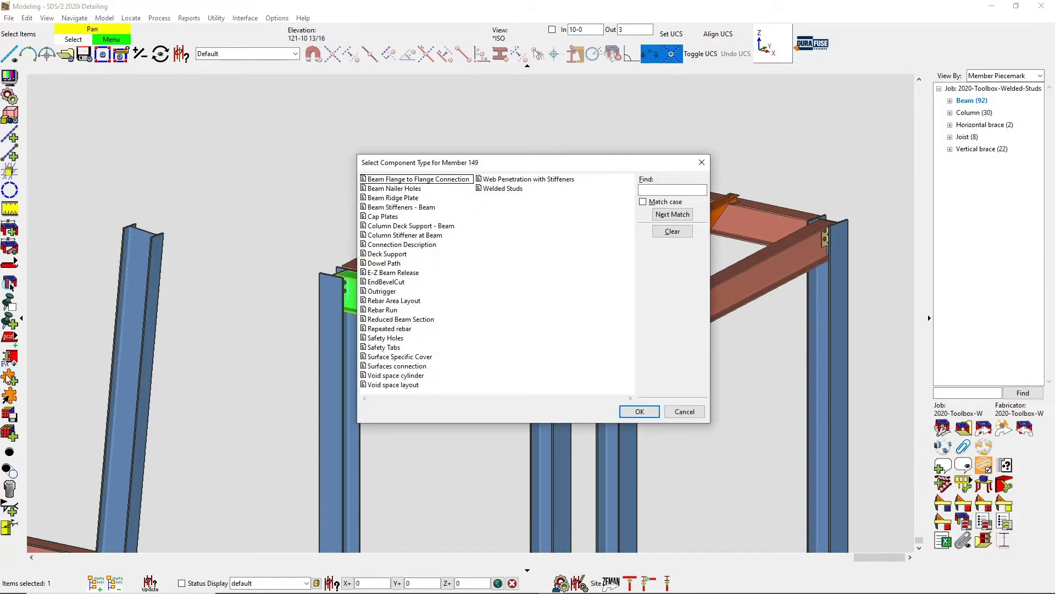
pyautogui.click(387, 254)
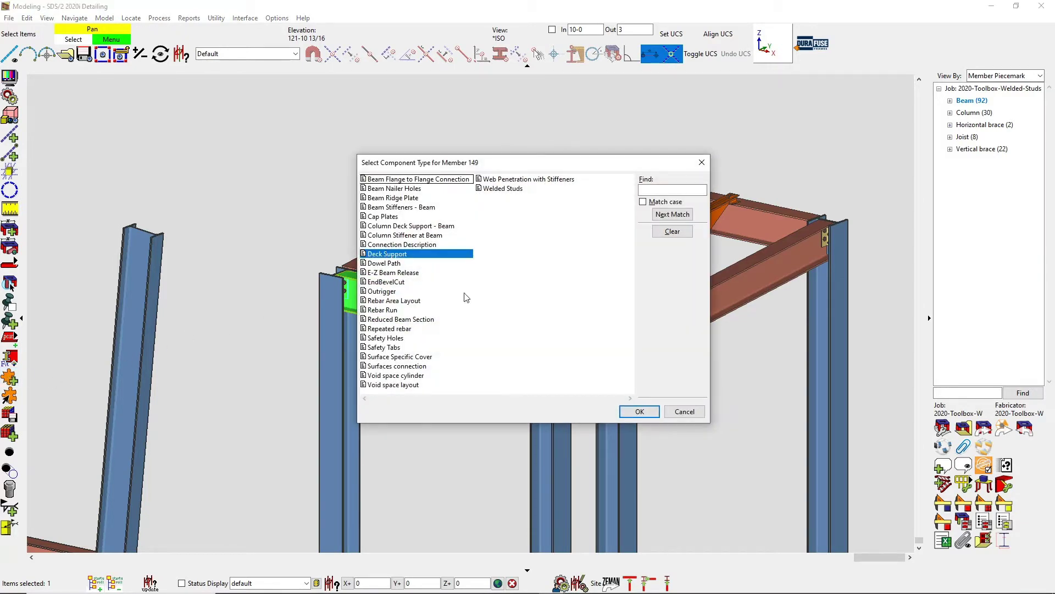
pyautogui.click(638, 411)
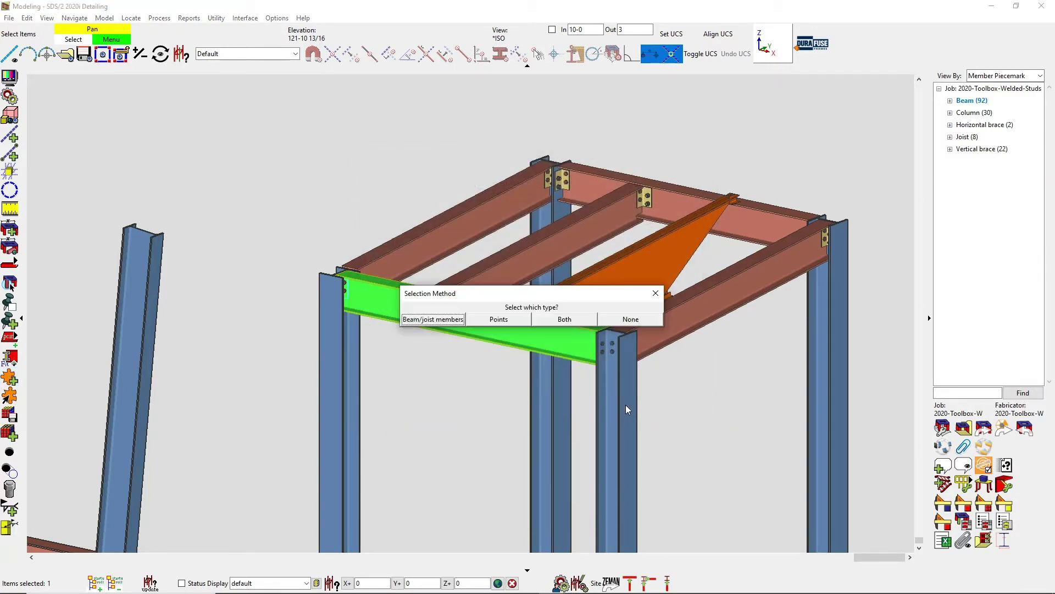
pyautogui.click(456, 321)
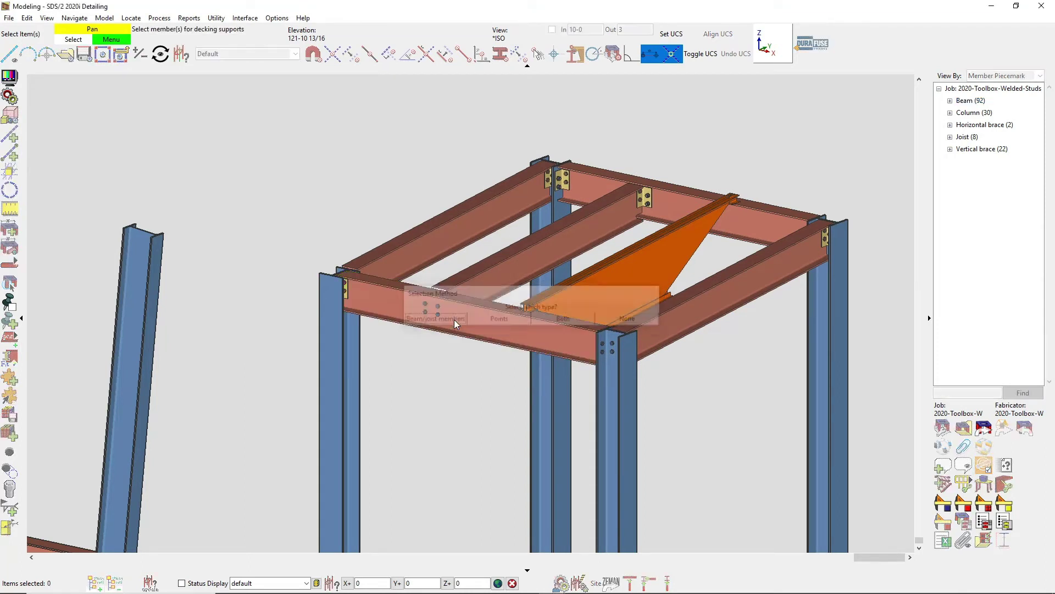
# Choose the orange joist and the middle infill beam as the members for the decking supports and accept the selection
pyautogui.click(671, 278)
pyautogui.click(575, 248)
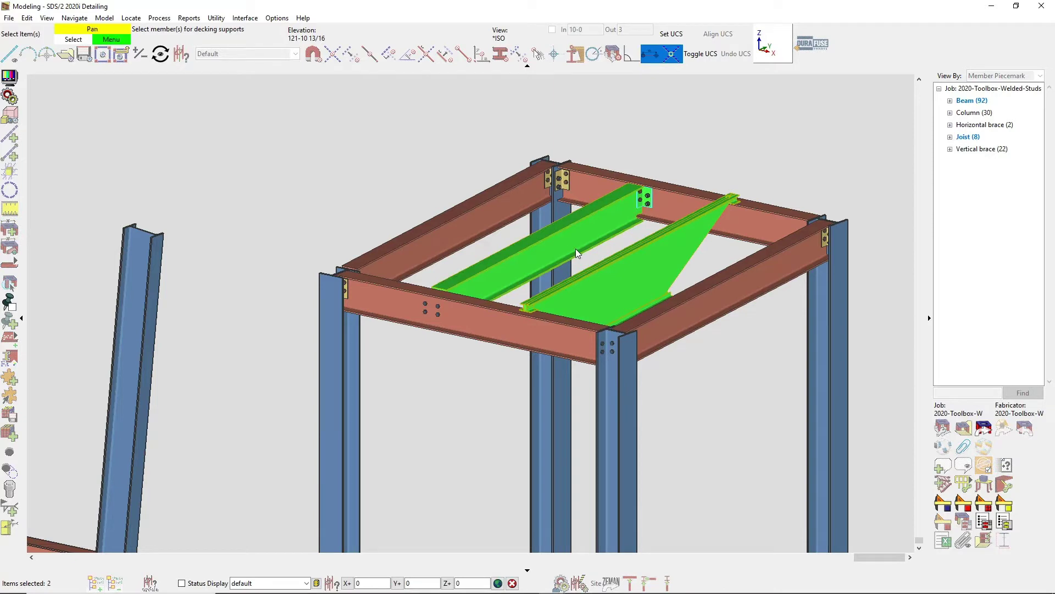
pyautogui.rightClick(692, 144)
pyautogui.click(708, 154)
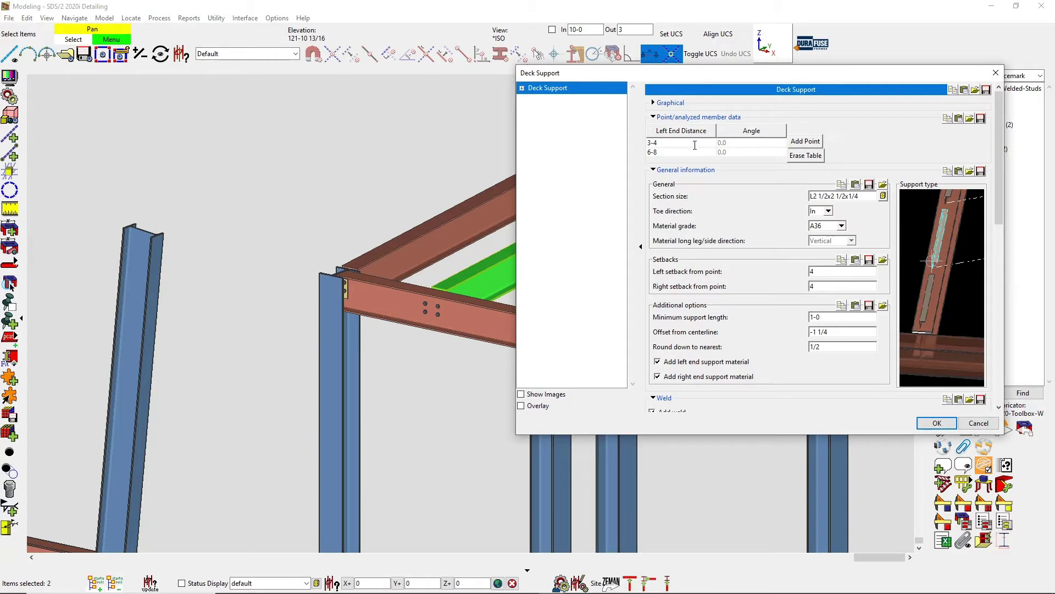
# Append a row to the point/analyzed member data and set its left end distance to 5-0
pyautogui.click(695, 145)
pyautogui.rightClick(695, 145)
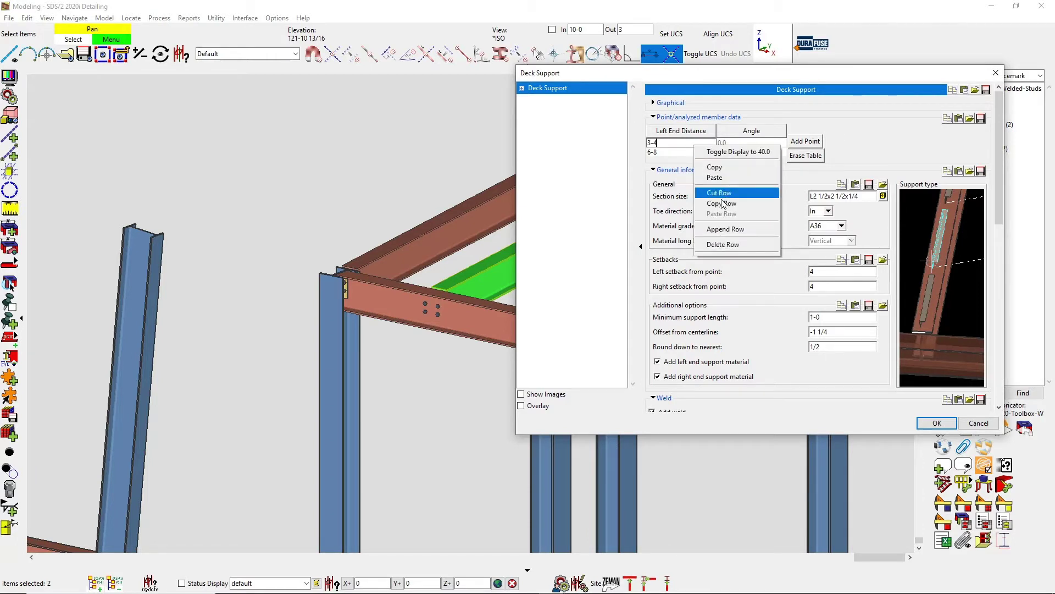
pyautogui.click(725, 229)
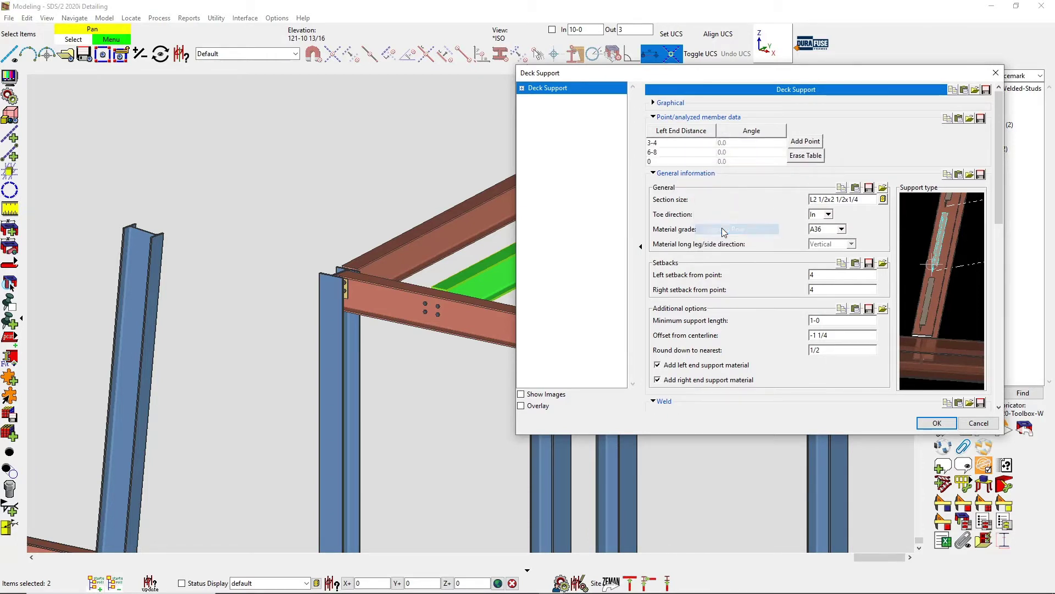
pyautogui.click(665, 161)
pyautogui.write('5-0')
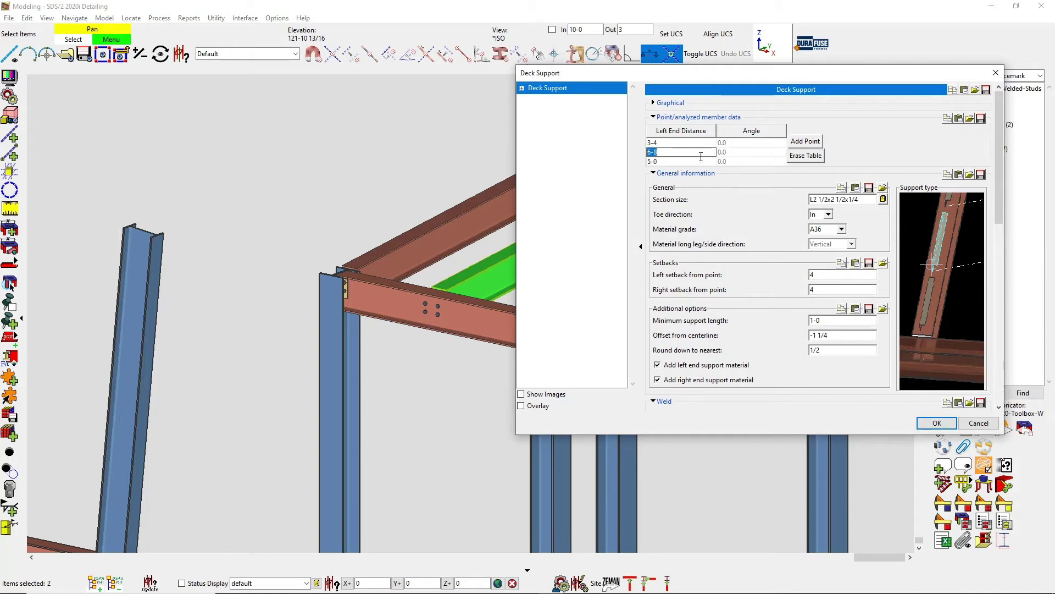
# Delete the 5-0 row from the point/analyzed member data and create the deck supports with the remaining settings
pyautogui.click(701, 161)
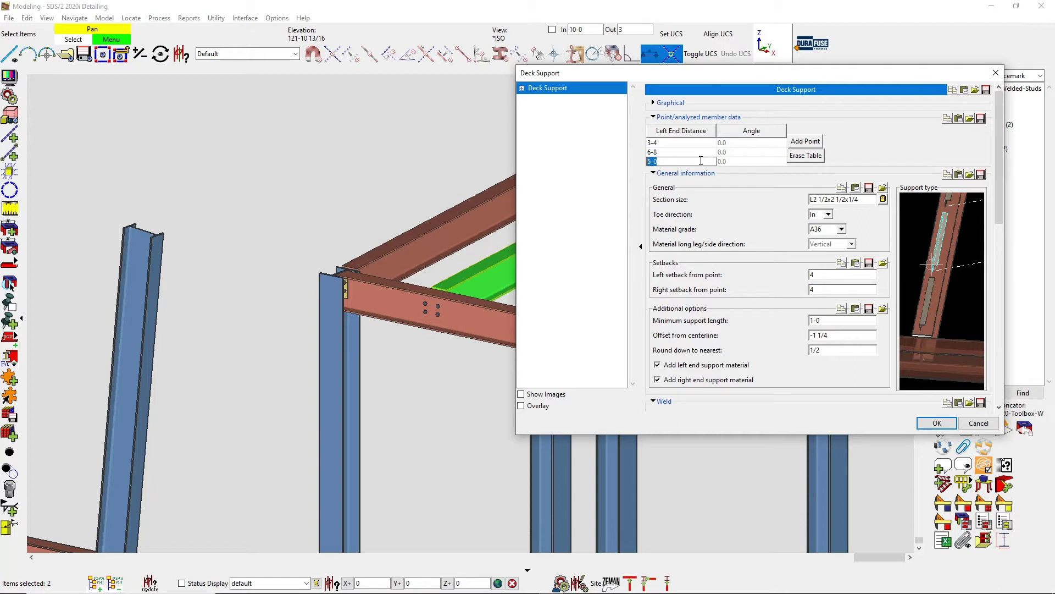
pyautogui.rightClick(701, 161)
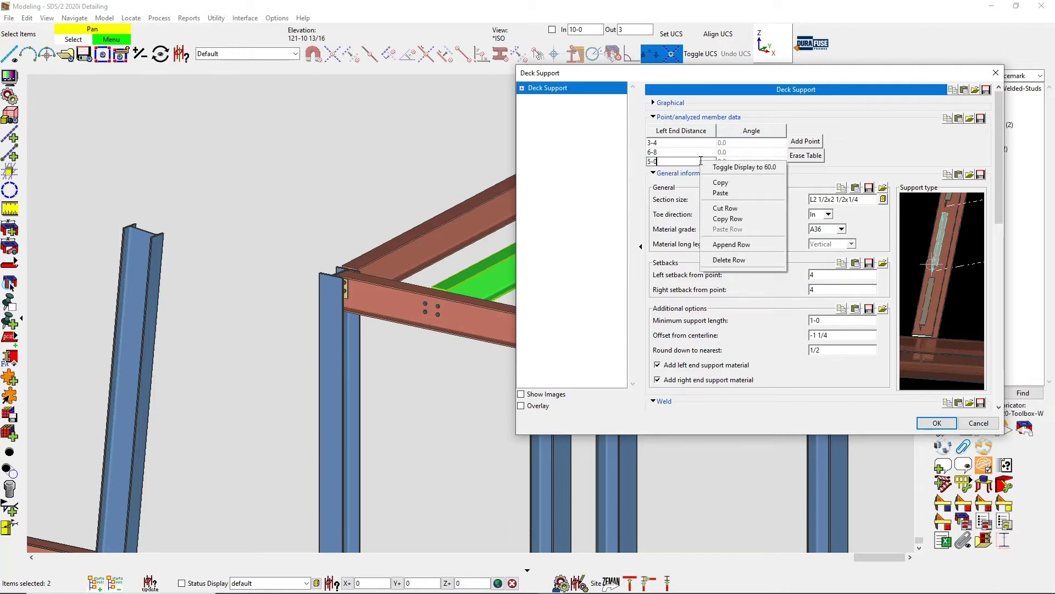
pyautogui.click(734, 259)
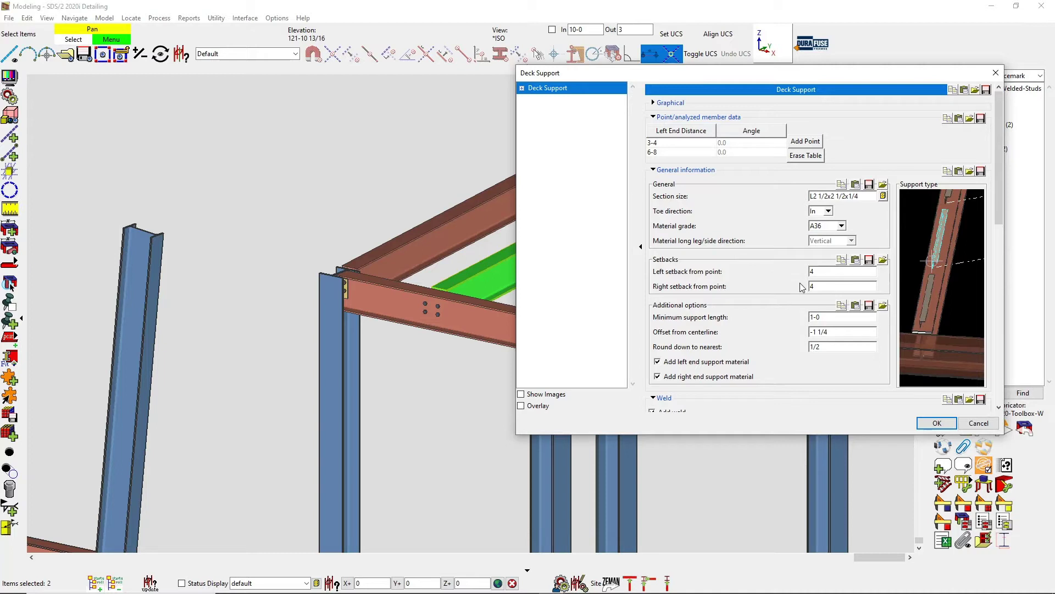
pyautogui.scroll(-3, 799, 290)
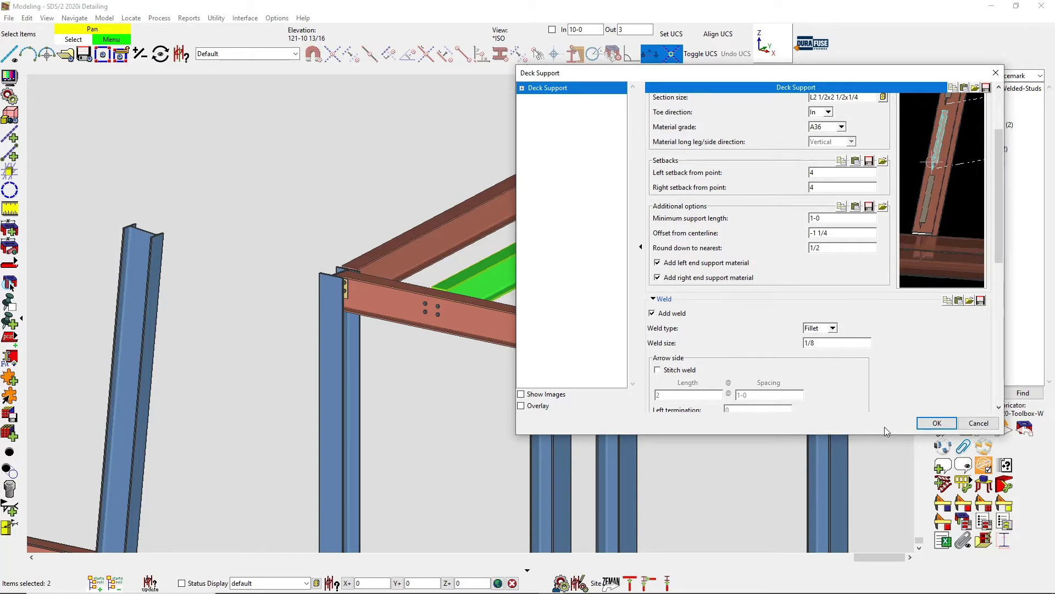
pyautogui.click(929, 427)
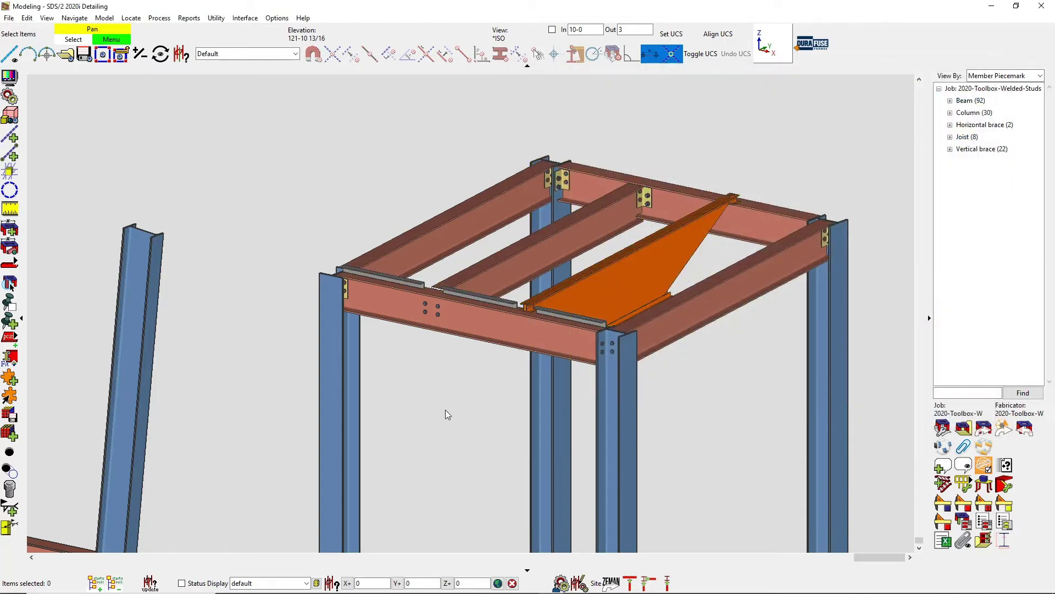
# Examine the new deck supports in a plan view and check the component's left and right setbacks from the infill members
pyautogui.scroll(5, 372, 287)
pyautogui.scroll(3, 414, 281)
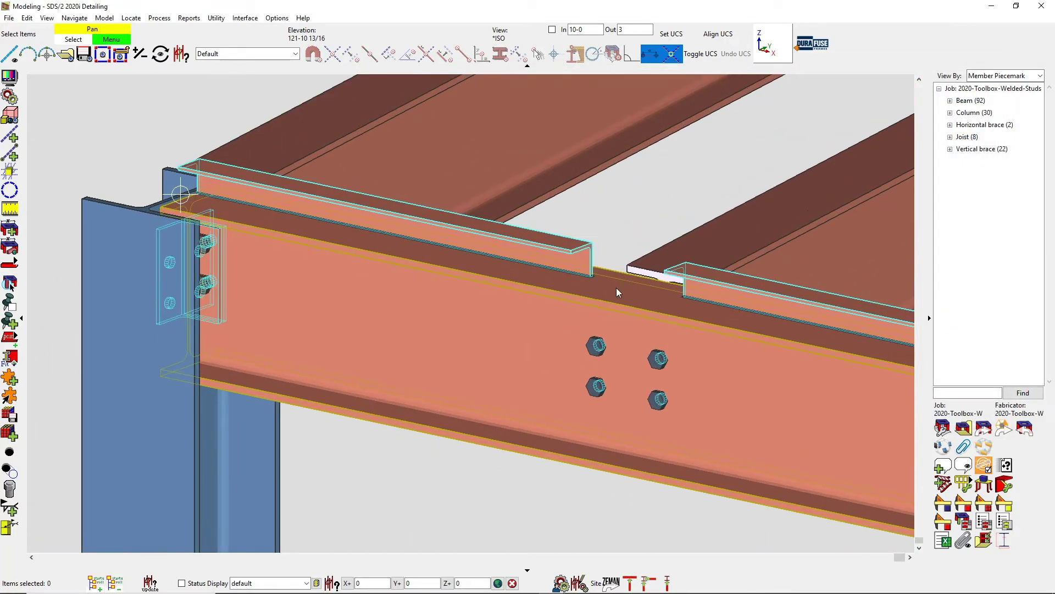
pyautogui.keyDown('ctrl'); pyautogui.middleClick(617, 289); pyautogui.keyUp('ctrl')
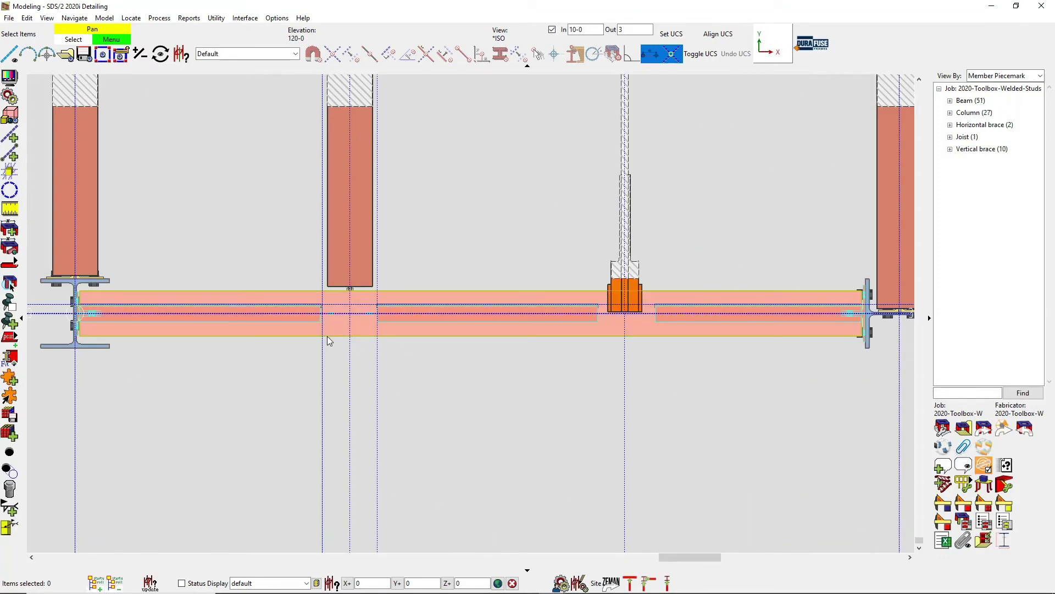
pyautogui.scroll(4, 327, 333)
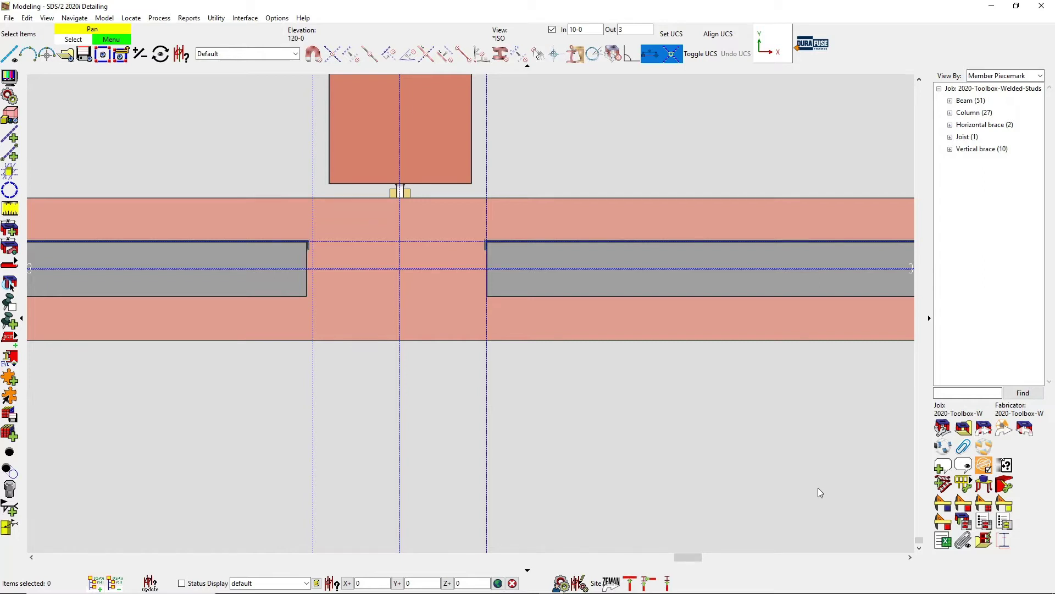
pyautogui.scroll(-3, 818, 488)
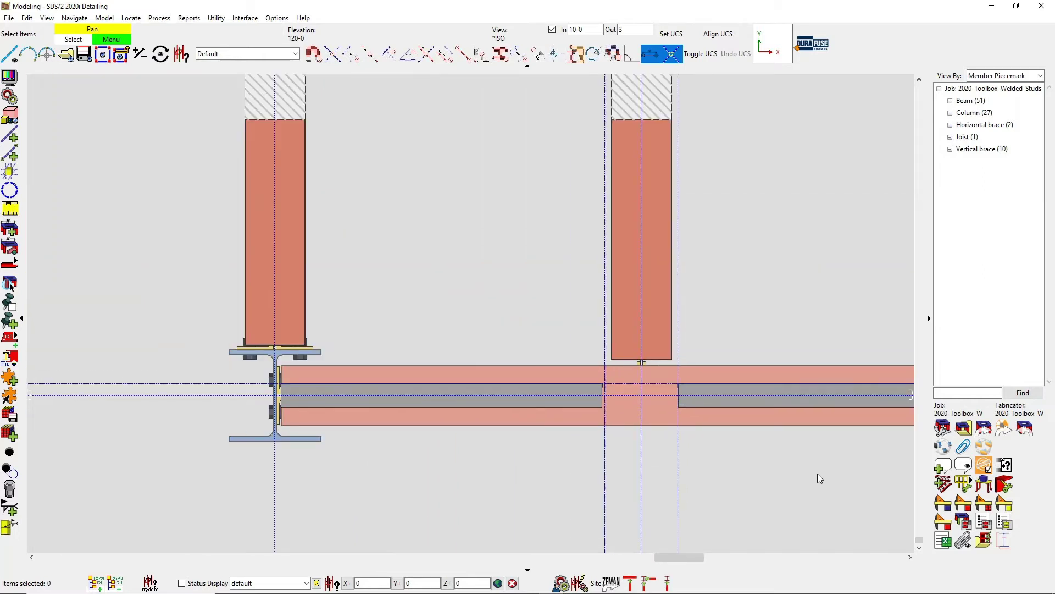
pyautogui.moveTo(800, 472); pyautogui.dragTo(498, 435, button='middle')
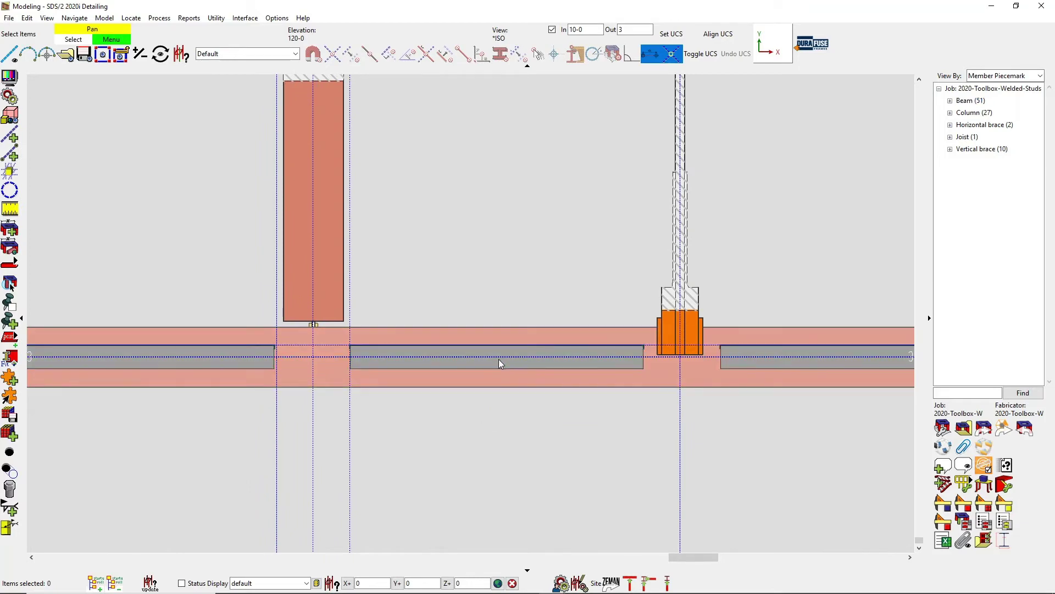
pyautogui.click(499, 358)
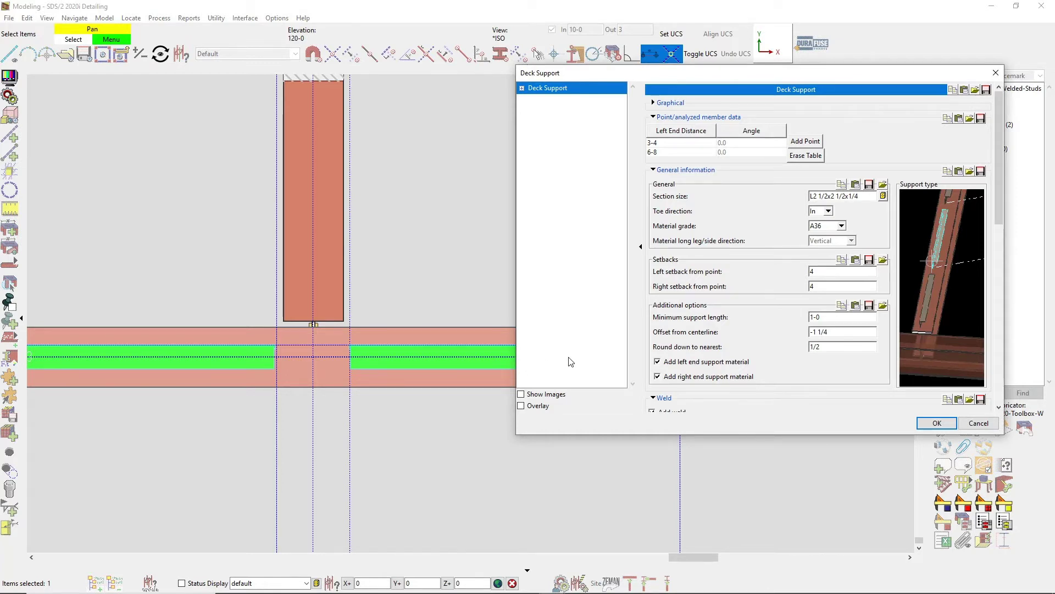
pyautogui.click(819, 271)
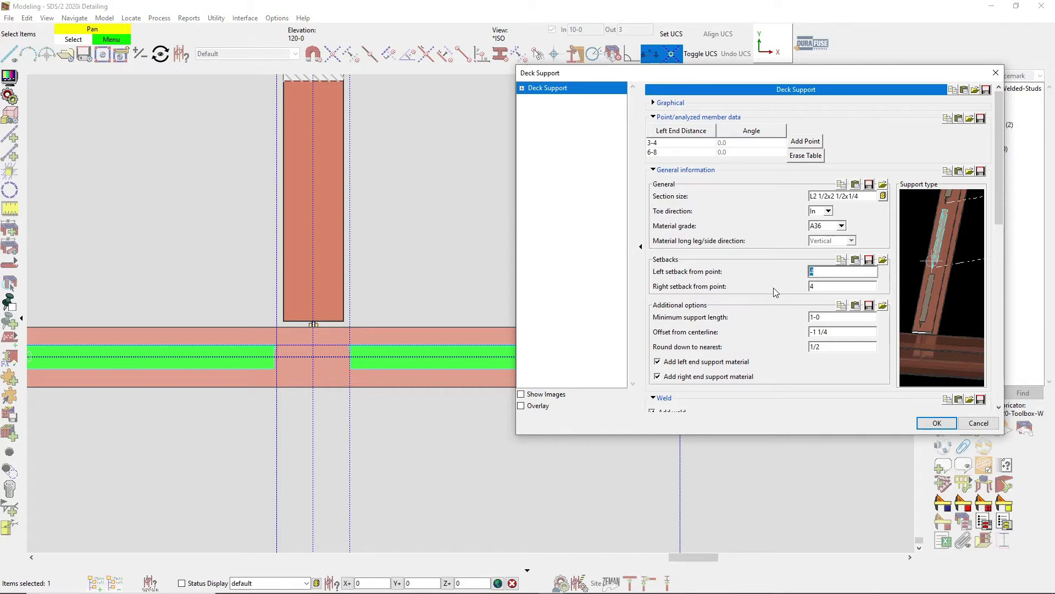
pyautogui.click(969, 422)
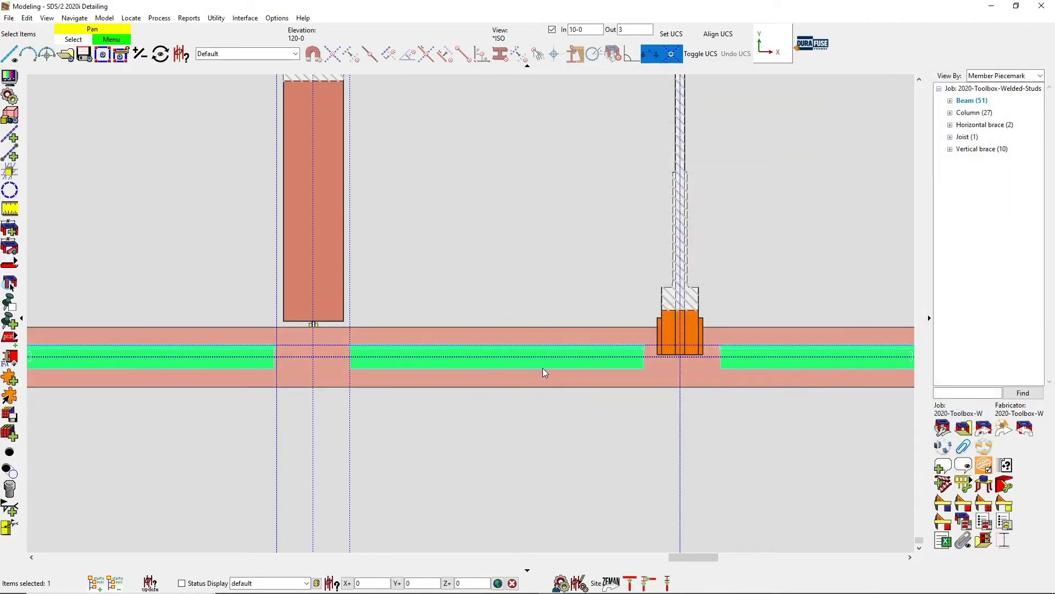
# Turn off the left end support material and the right end support material of the deck support component
pyautogui.doubleClick(539, 367)
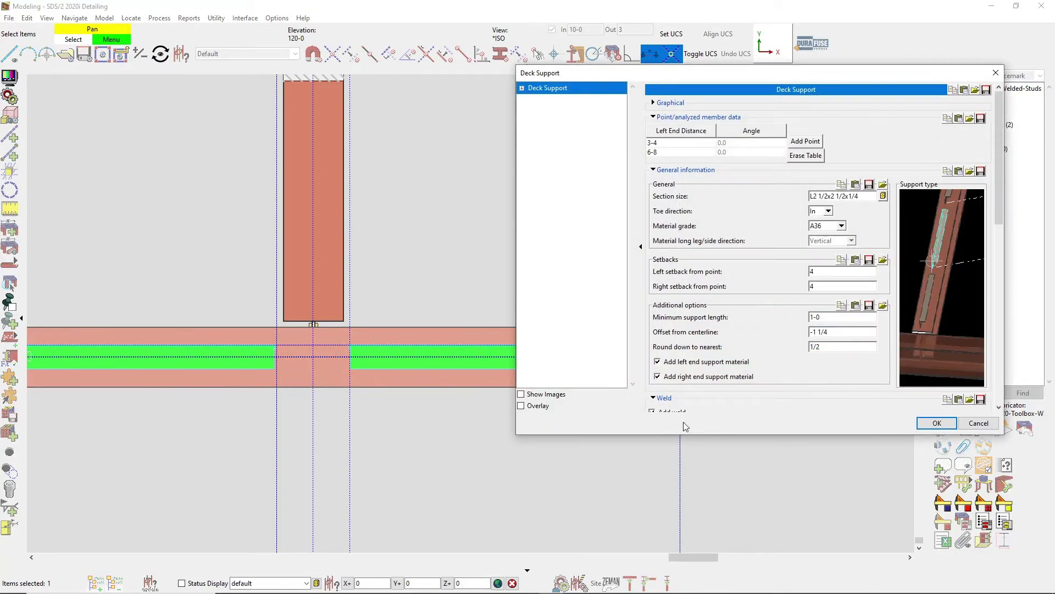
pyautogui.click(720, 363)
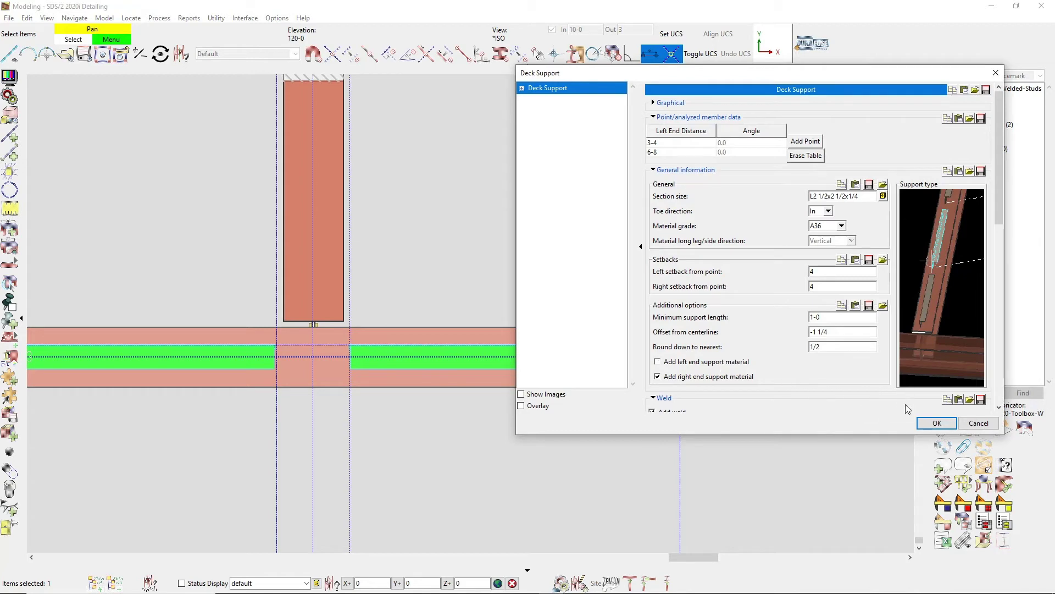
pyautogui.click(937, 422)
pyautogui.scroll(-2, 621, 453)
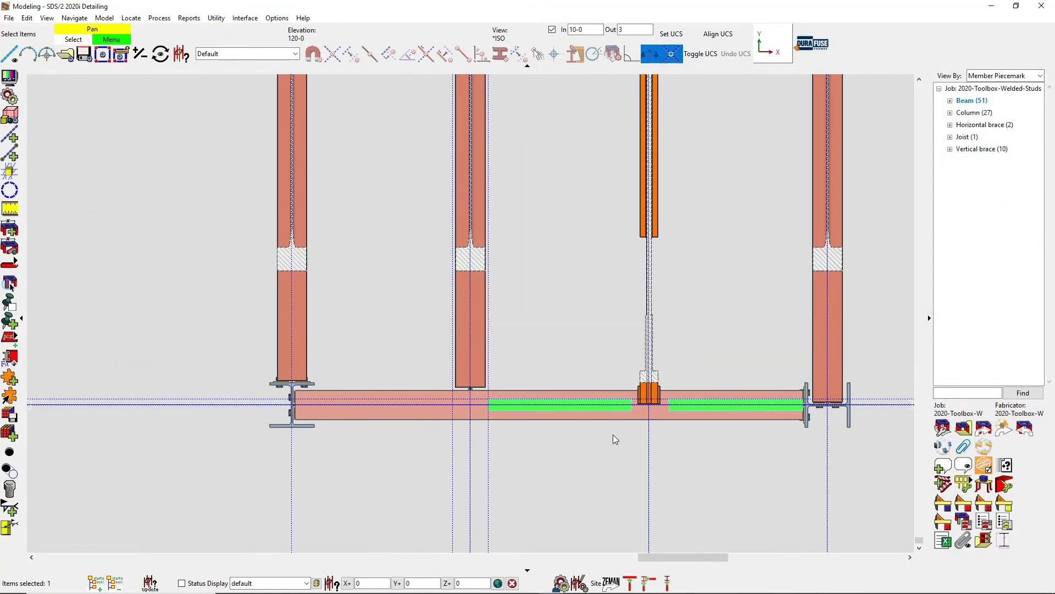
pyautogui.doubleClick(656, 403)
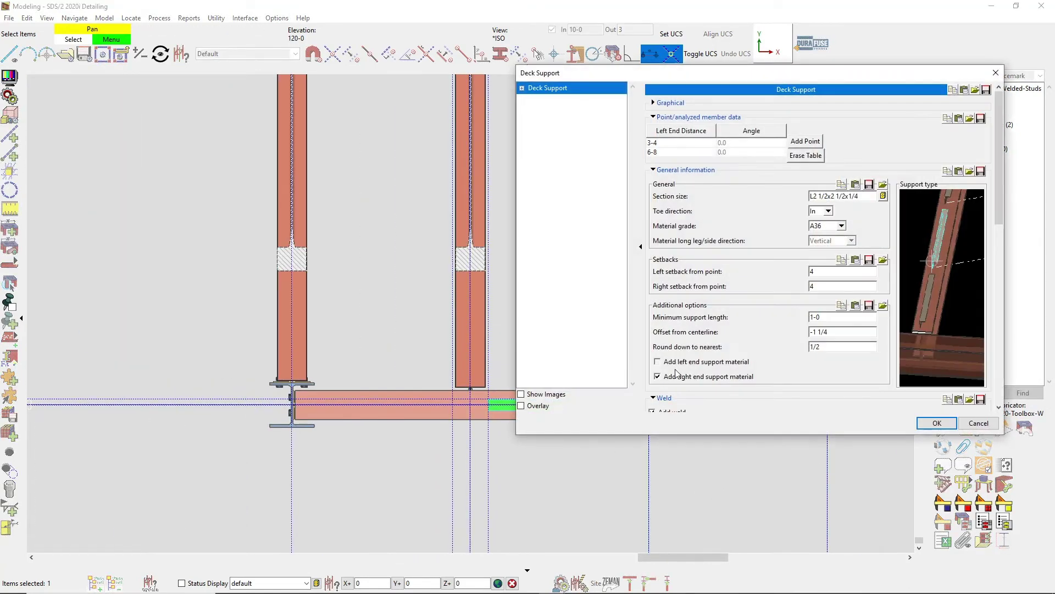
pyautogui.click(936, 421)
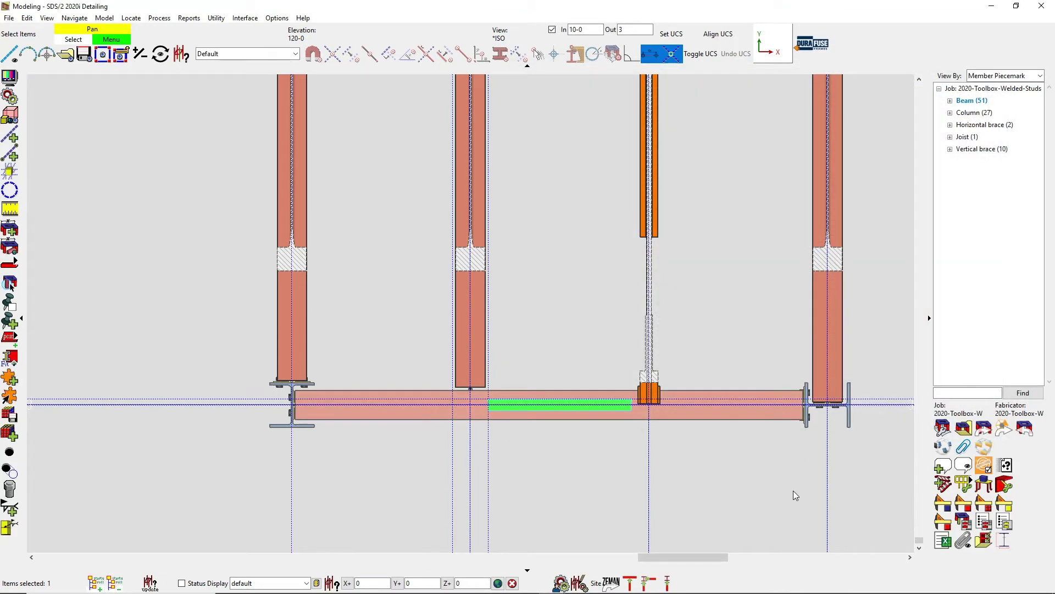
# Turn the left and right end support material back on and show the framing in 3D without view depth limits
pyautogui.doubleClick(581, 409)
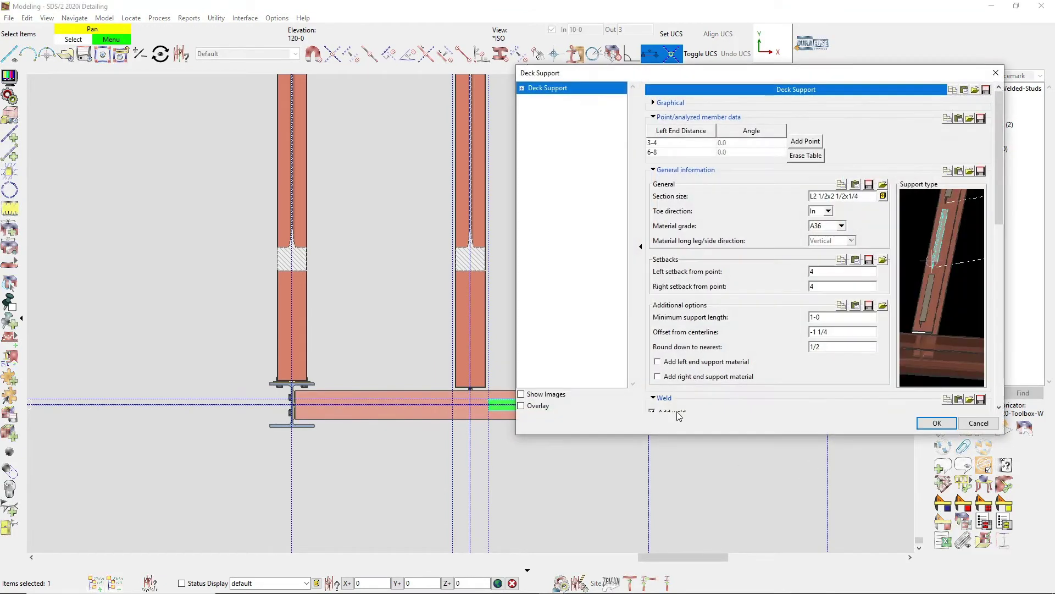
pyautogui.click(937, 423)
pyautogui.keyDown('shift'); pyautogui.moveTo(608, 431); pyautogui.dragTo(488, 592, button='middle'); pyautogui.keyUp('shift')
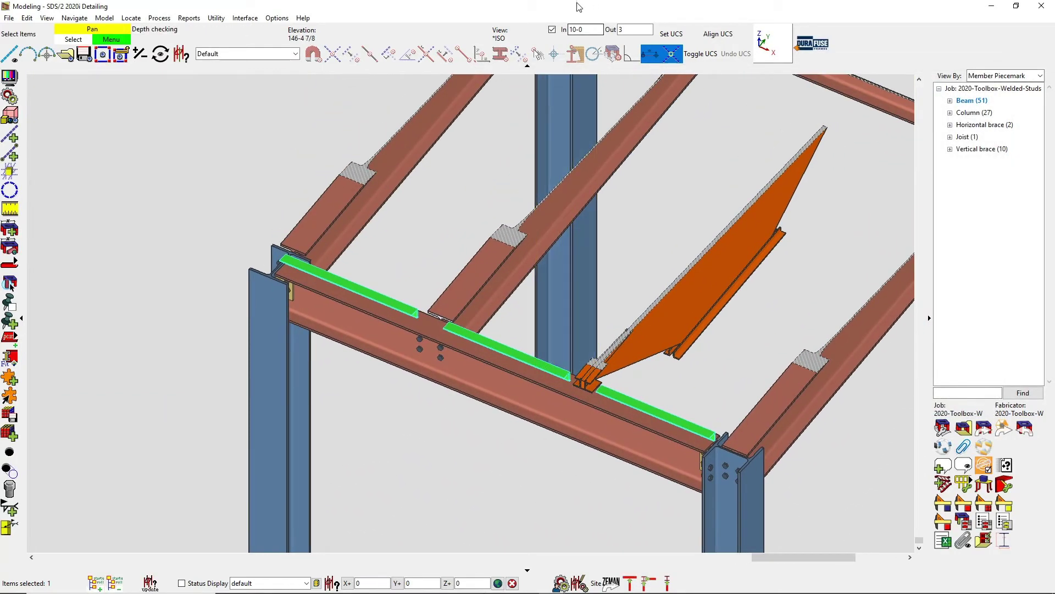
pyautogui.click(552, 29)
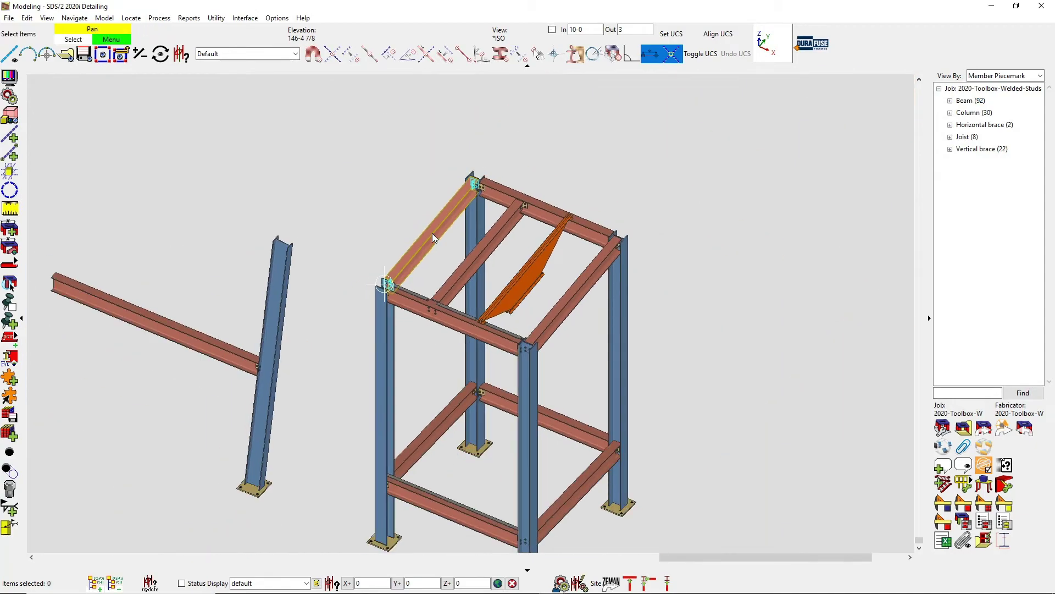
# In plan view, start a Deck Support component on the lower beam of the bay with two skewed beams, using Both as the selection method
pyautogui.scroll(-3, 421, 156)
pyautogui.moveTo(380, 182); pyautogui.dragTo(812, 539, button='middle')
pyautogui.scroll(2, 317, 280)
pyautogui.scroll(2, 317, 282)
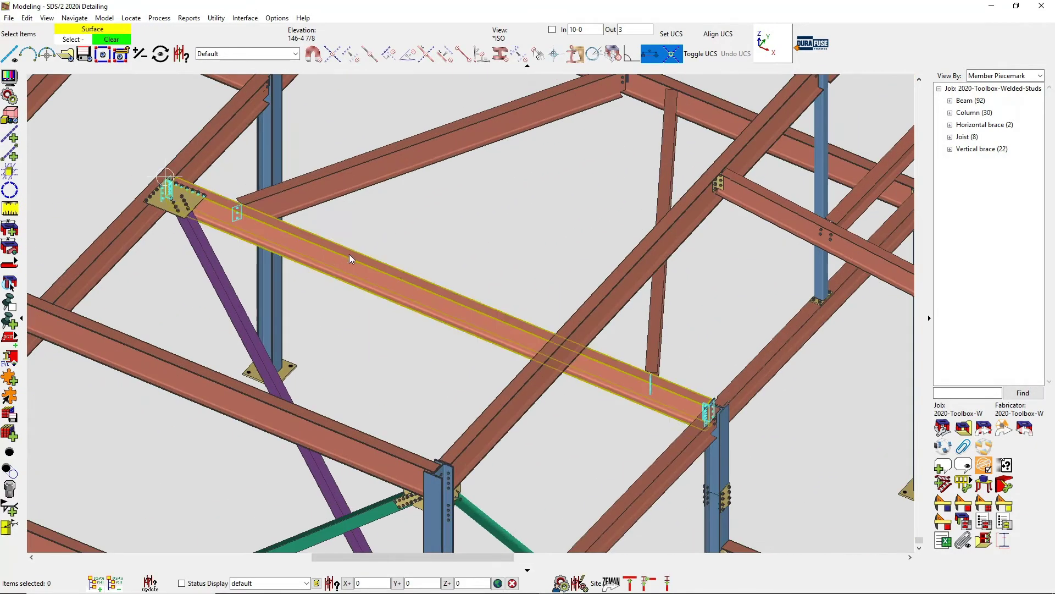
pyautogui.middleClick(349, 254)
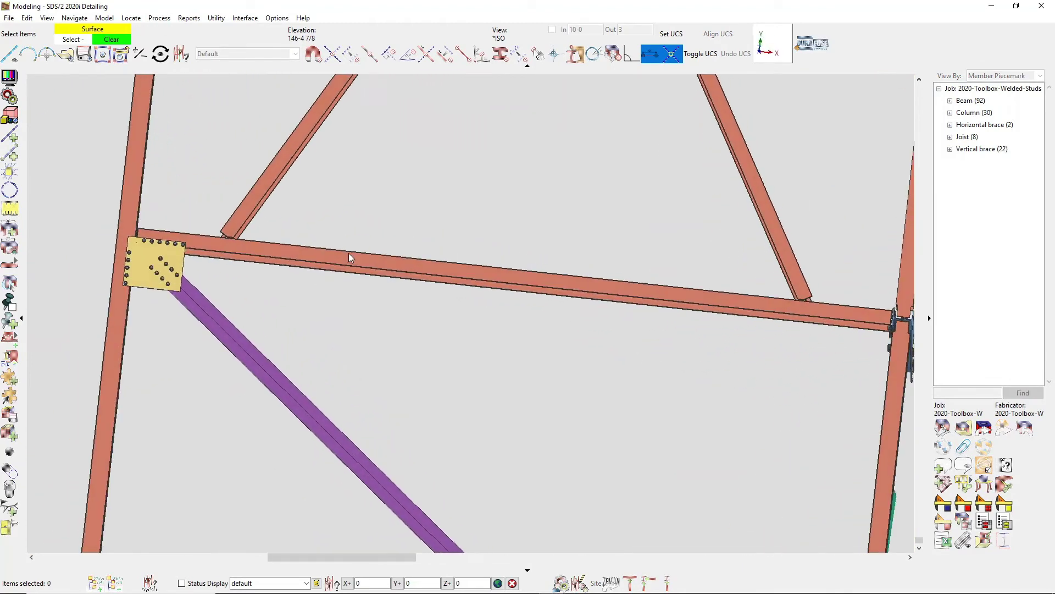
pyautogui.moveTo(394, 256); pyautogui.dragTo(395, 325, button='middle')
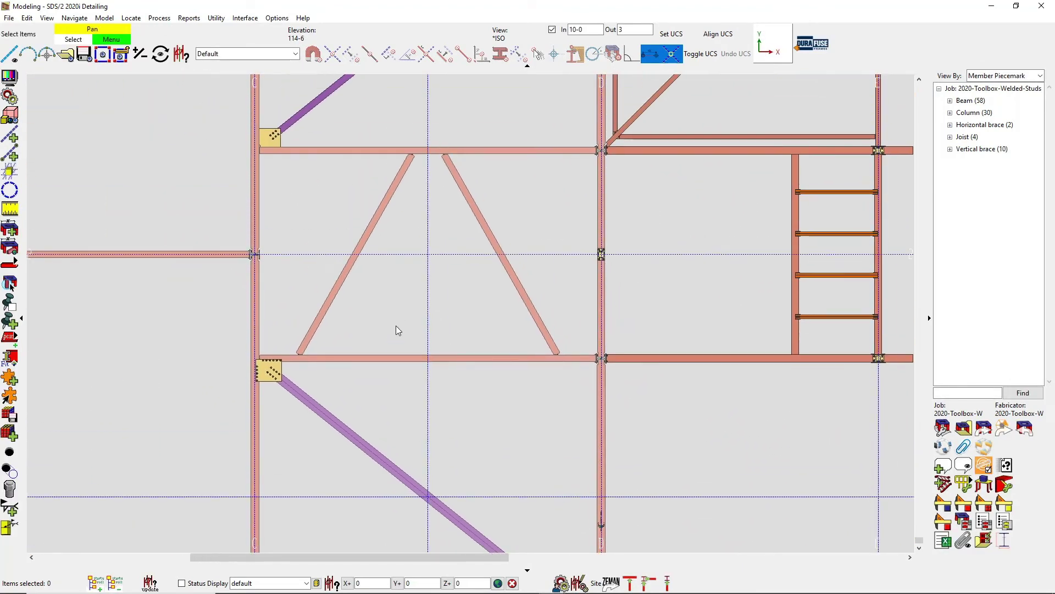
pyautogui.click(414, 362)
pyautogui.press('c')
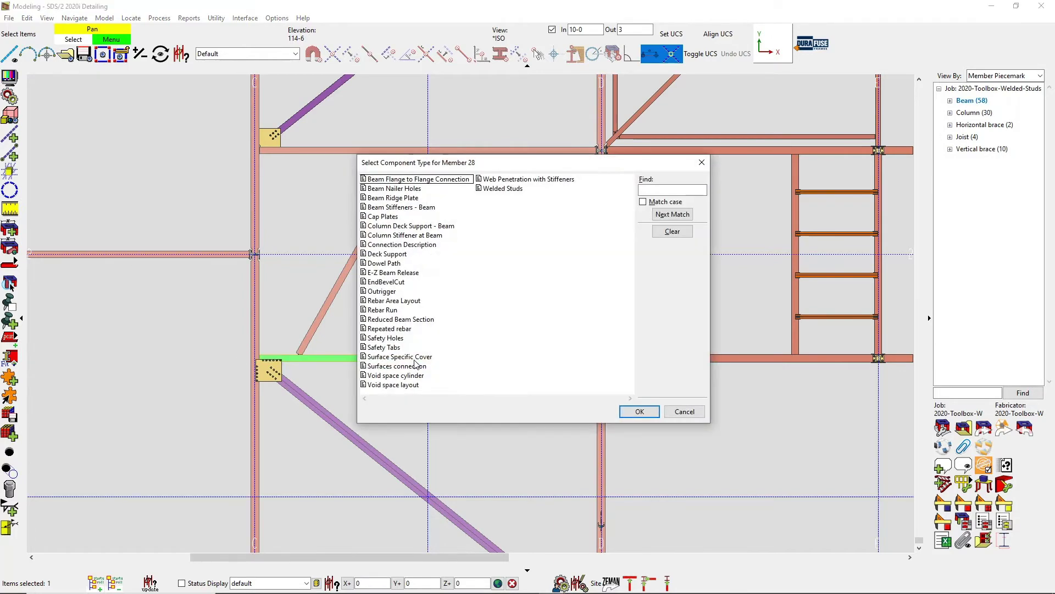
pyautogui.click(399, 254)
pyautogui.click(636, 411)
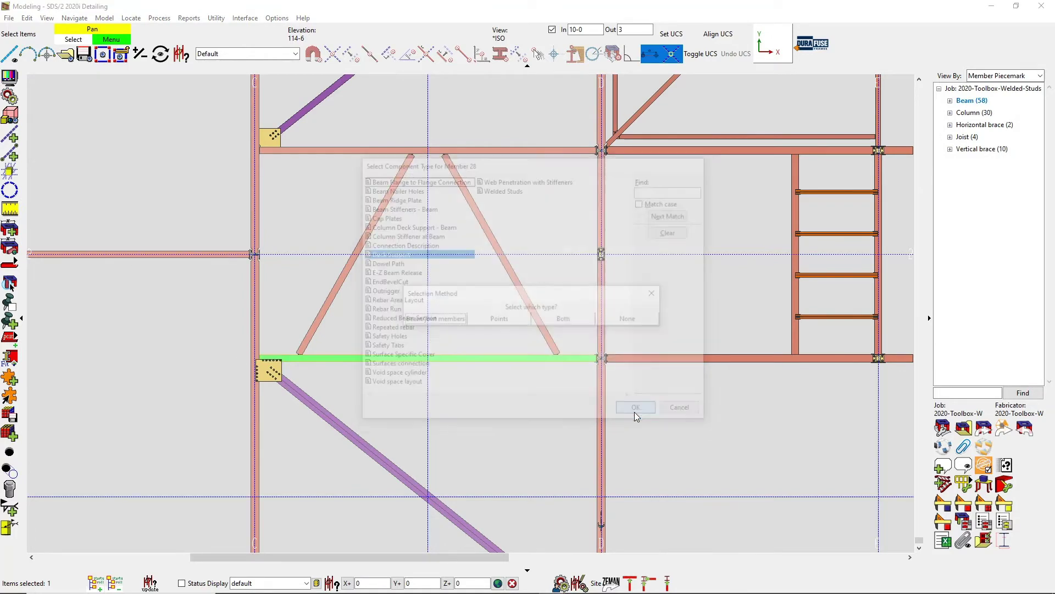
pyautogui.click(571, 320)
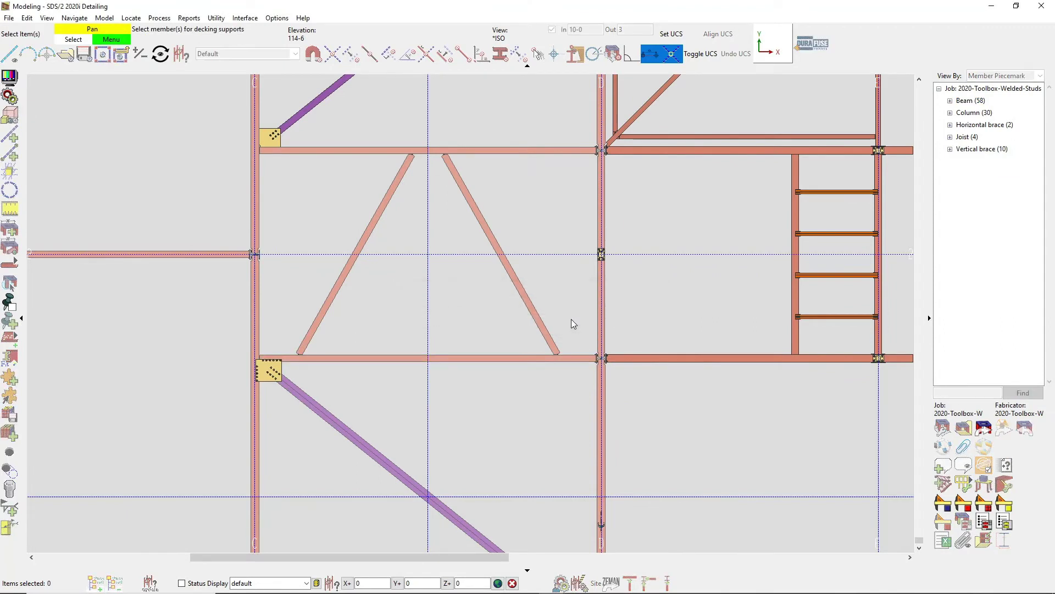
# Choose the two skewed beams as support members and locate one decking support point where the vertical grid line crosses the beam
pyautogui.click(341, 259)
pyautogui.rightClick(380, 259)
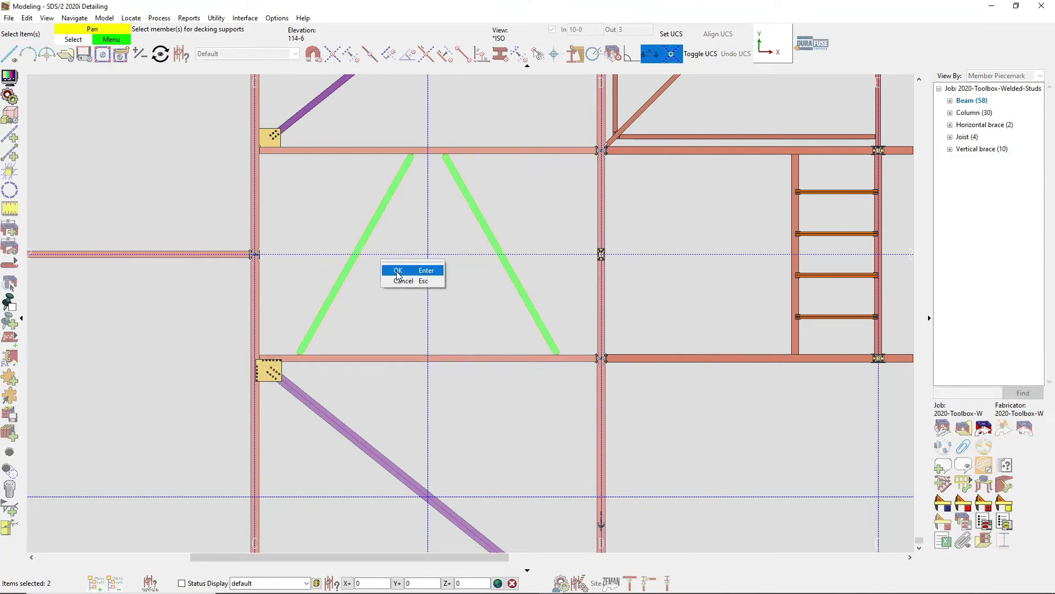
pyautogui.click(397, 272)
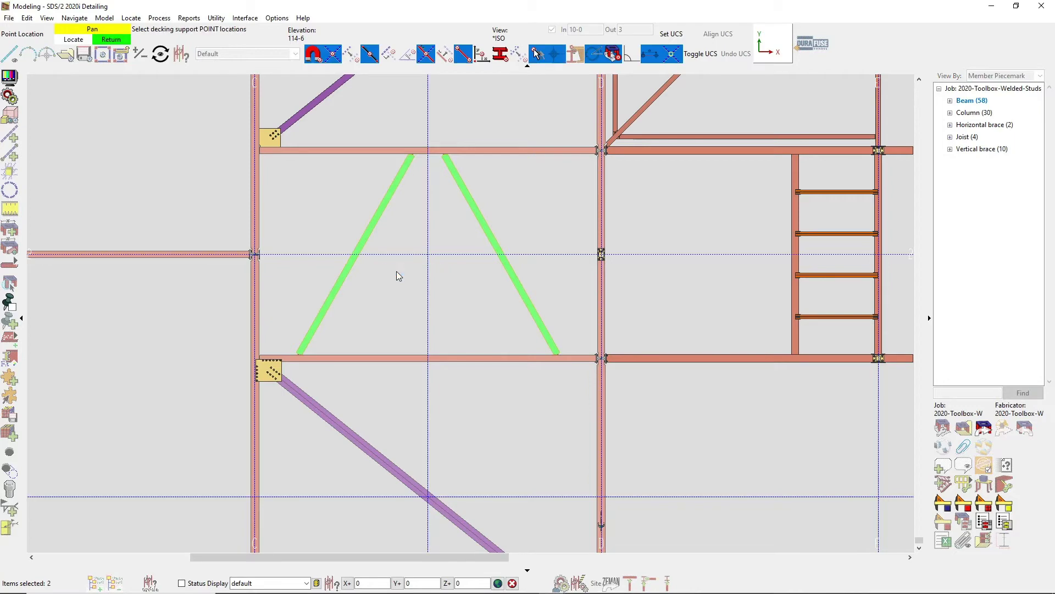
pyautogui.click(432, 350)
pyautogui.rightClick(456, 334)
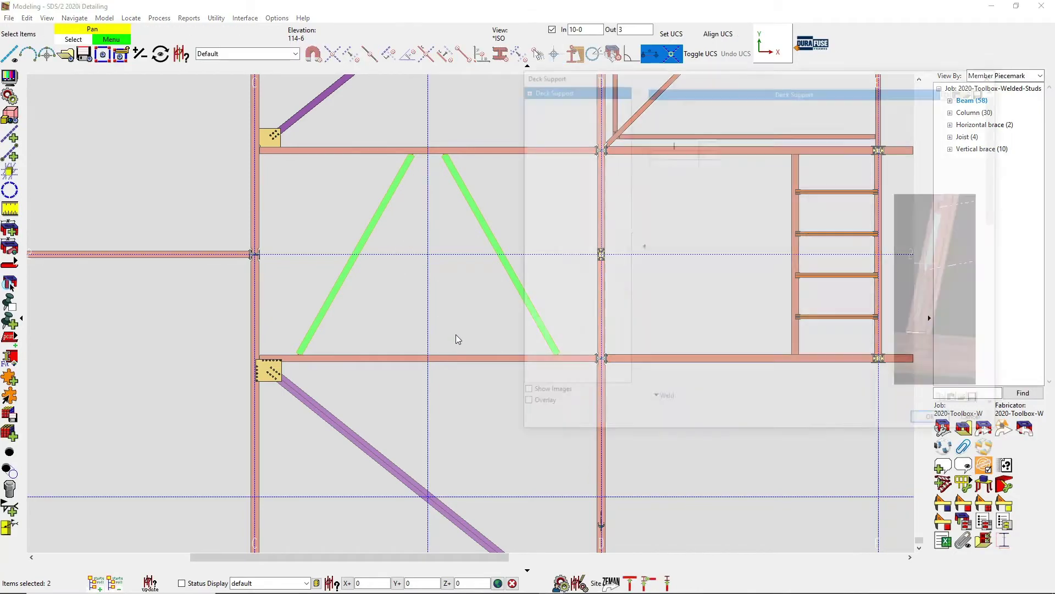
# Review the left end distances, set the offset from centerline to 0, and create the deck supports on the beam
pyautogui.doubleClick(671, 143)
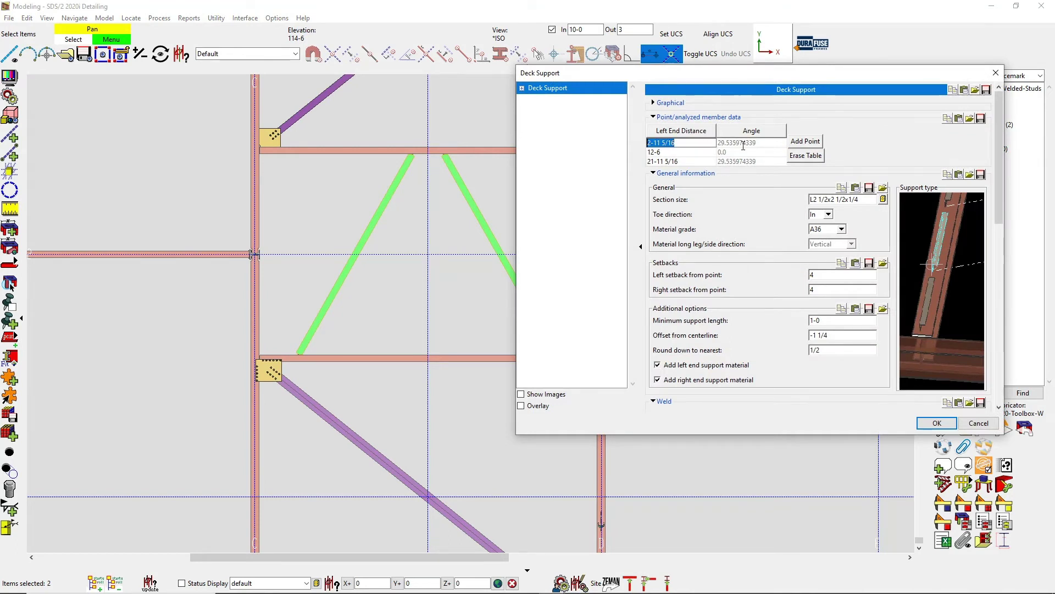
pyautogui.doubleClick(682, 152)
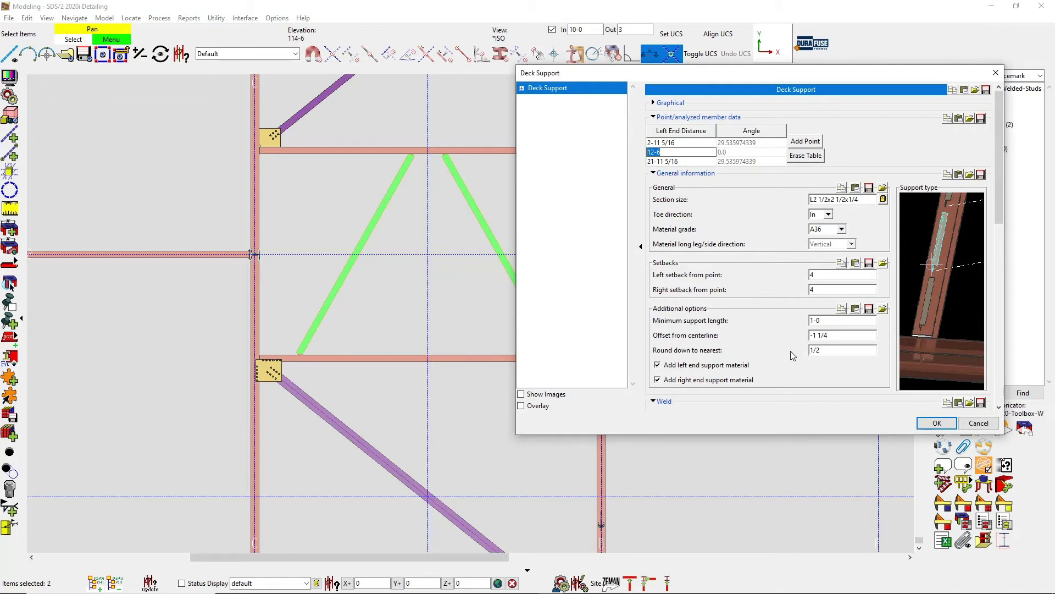
pyautogui.click(849, 334)
pyautogui.write('0')
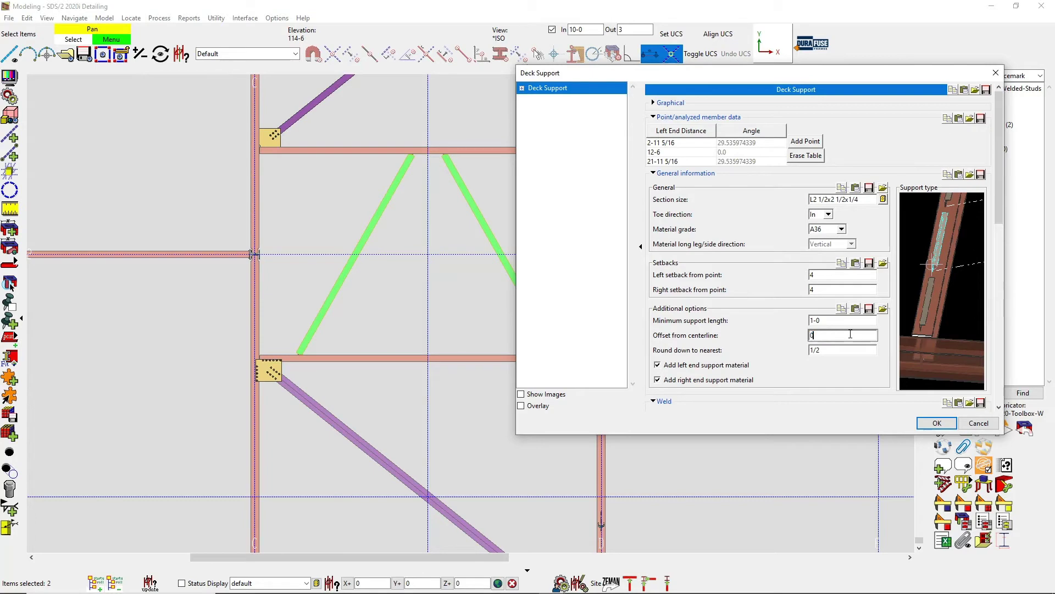
pyautogui.click(937, 422)
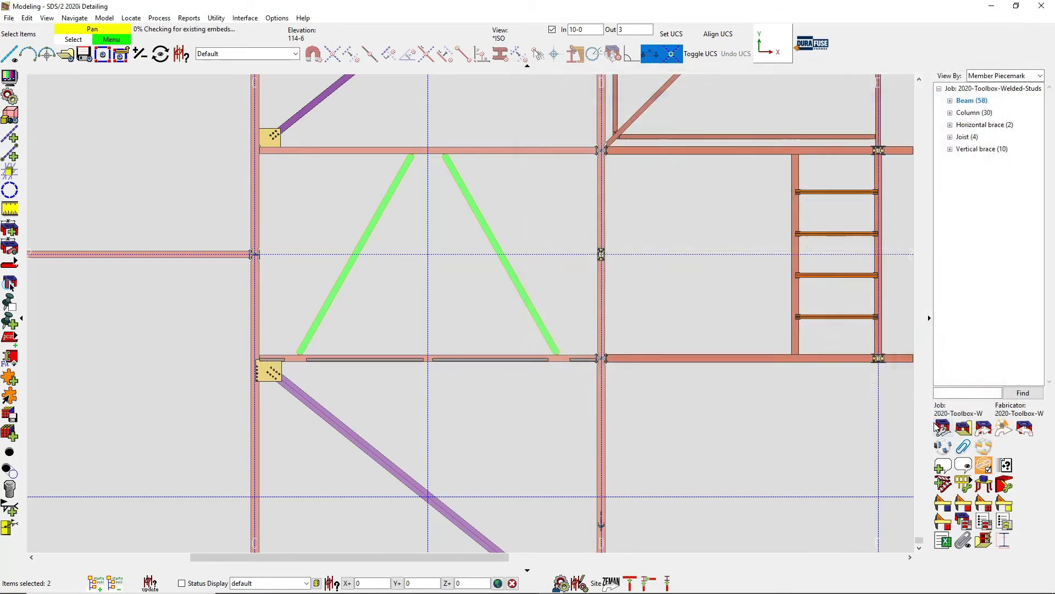
pyautogui.click(397, 421)
pyautogui.scroll(3, 384, 377)
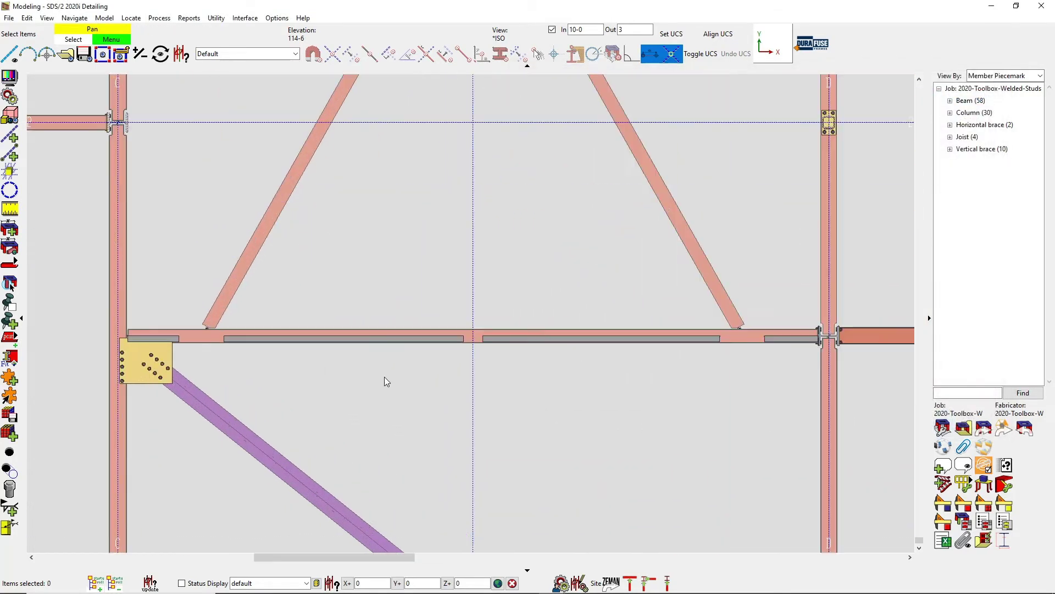
# Start a Deck Support component on the upper-level beam carrying two short infill beams, using Beam/joist members as the selection method
pyautogui.press('shift')
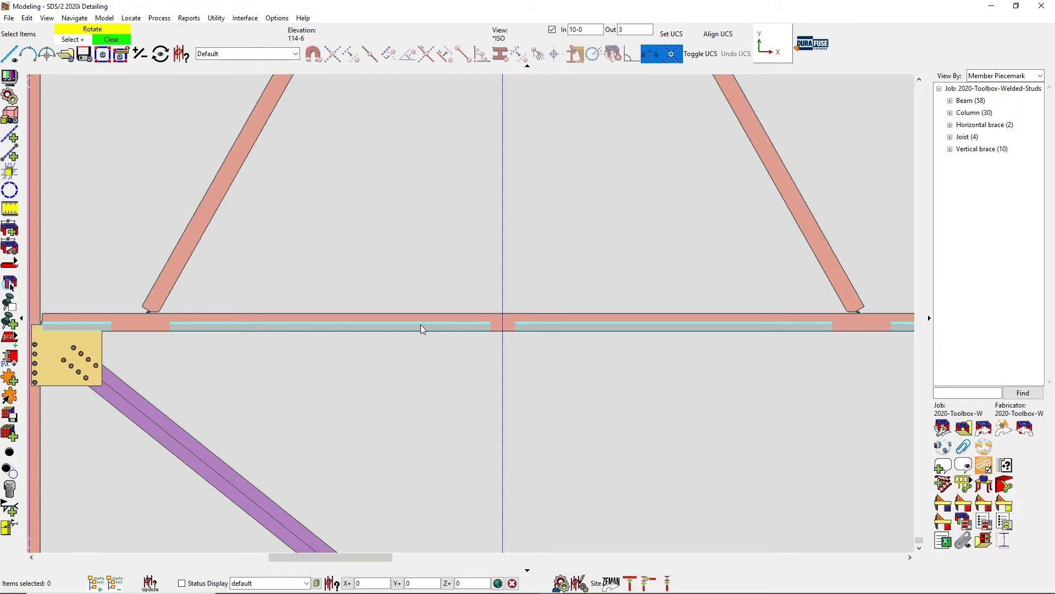
pyautogui.keyDown('shift'); pyautogui.moveTo(421, 328); pyautogui.dragTo(327, 164); pyautogui.keyUp('shift')
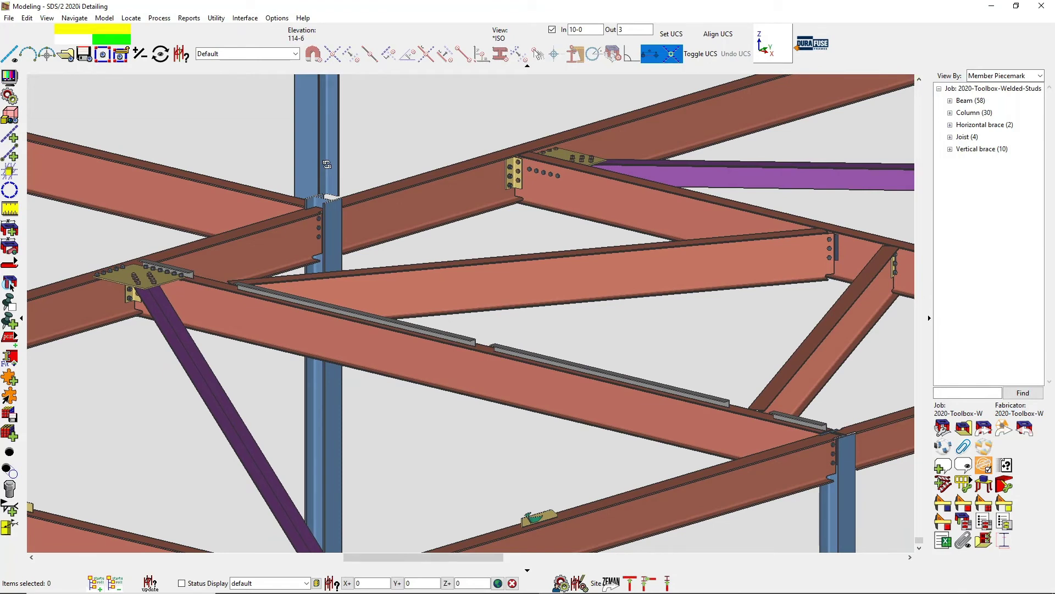
pyautogui.scroll(-1, 326, 164)
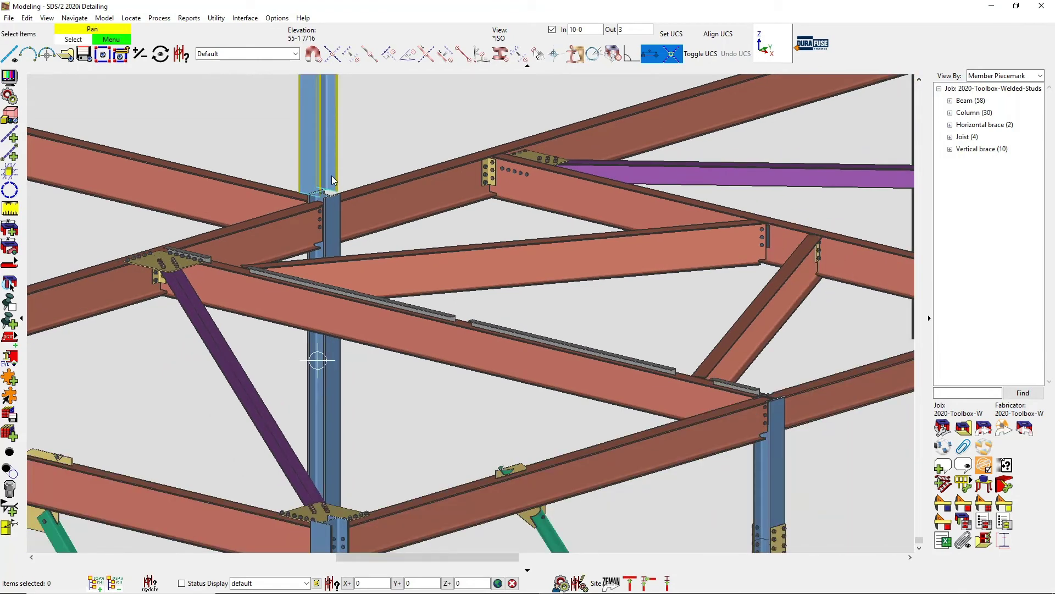
pyautogui.scroll(-2, 560, 360)
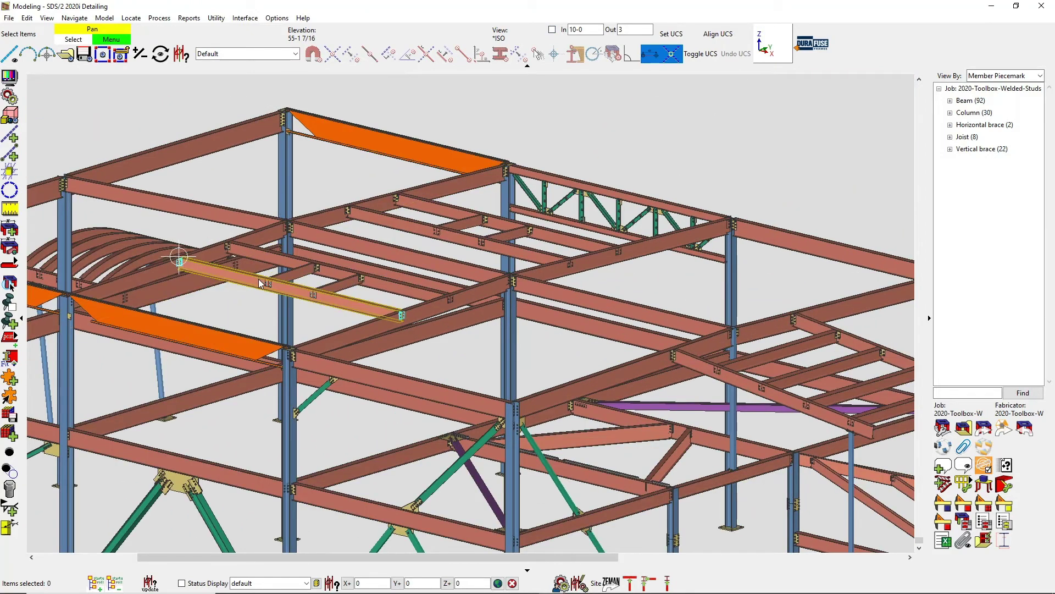
pyautogui.click(260, 282)
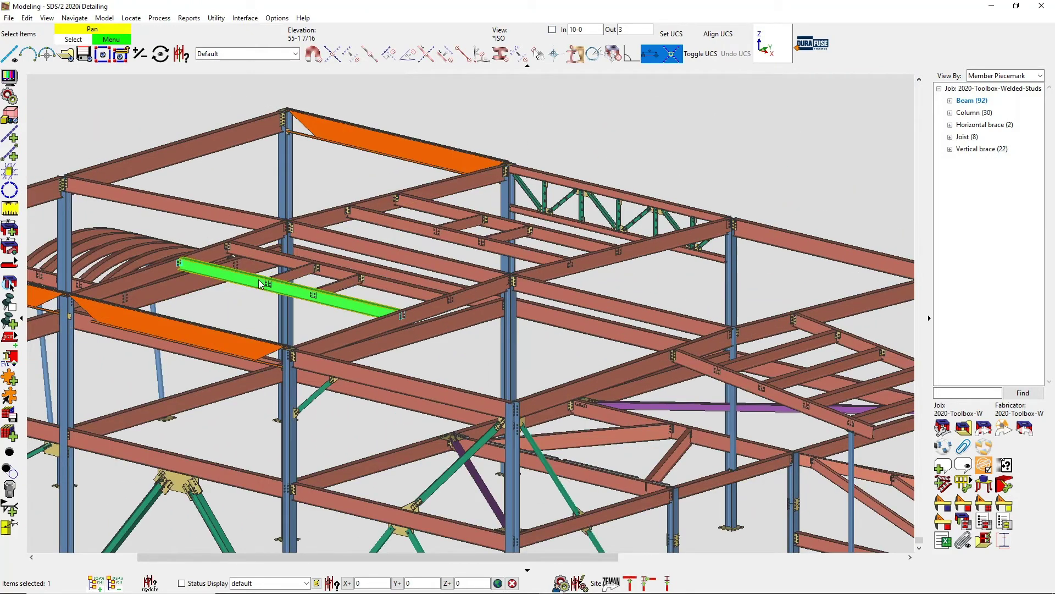
pyautogui.click(8, 379)
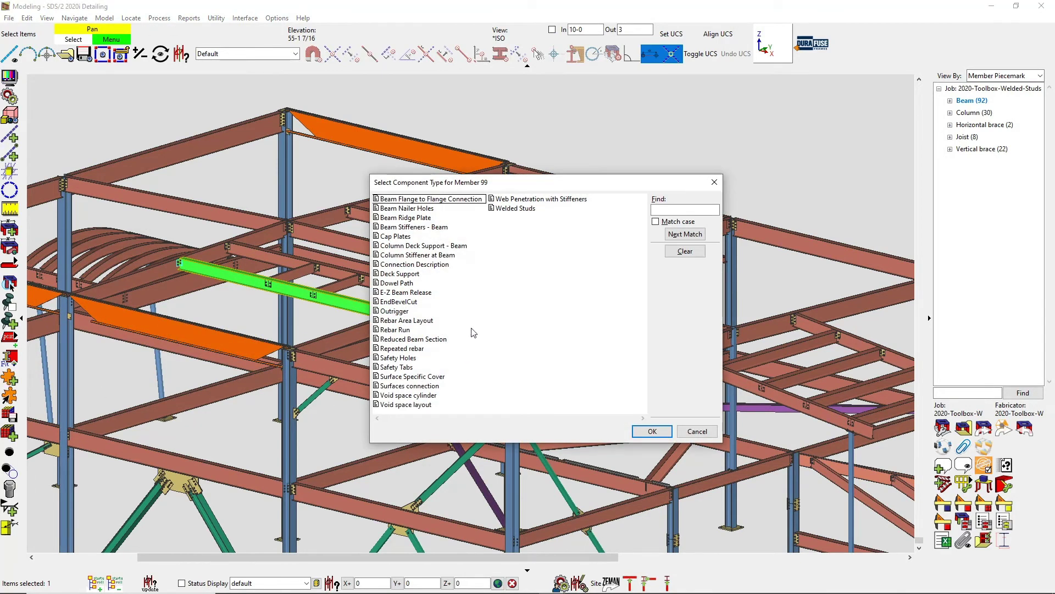
pyautogui.click(401, 274)
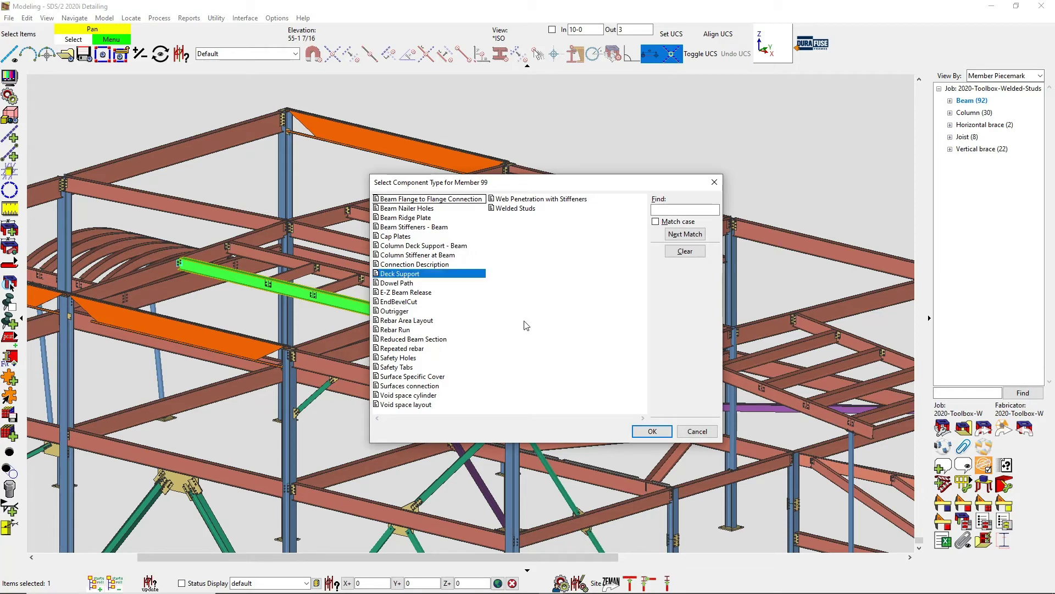
pyautogui.click(649, 430)
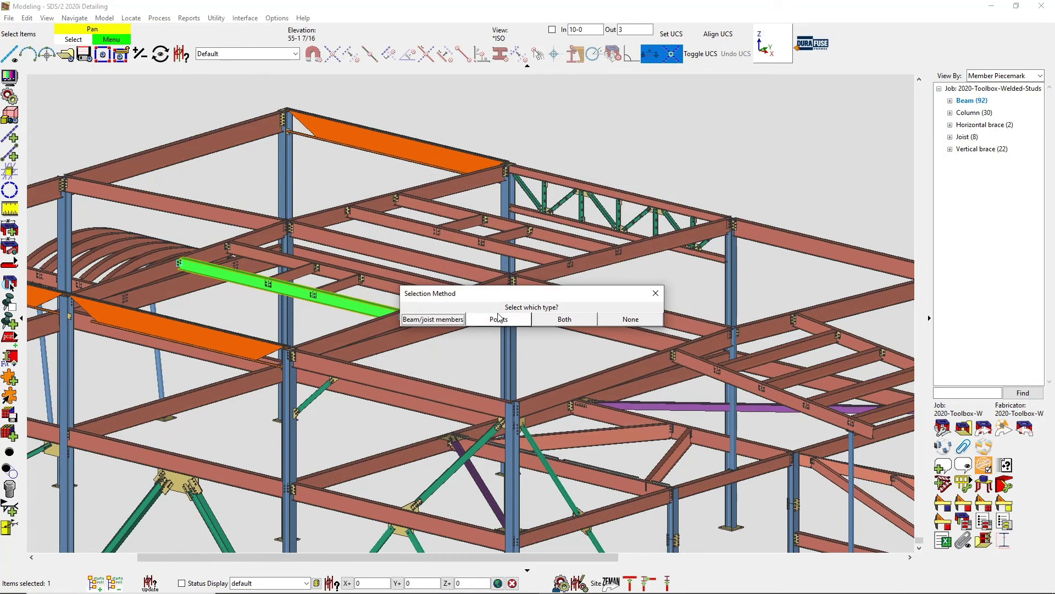
pyautogui.click(465, 320)
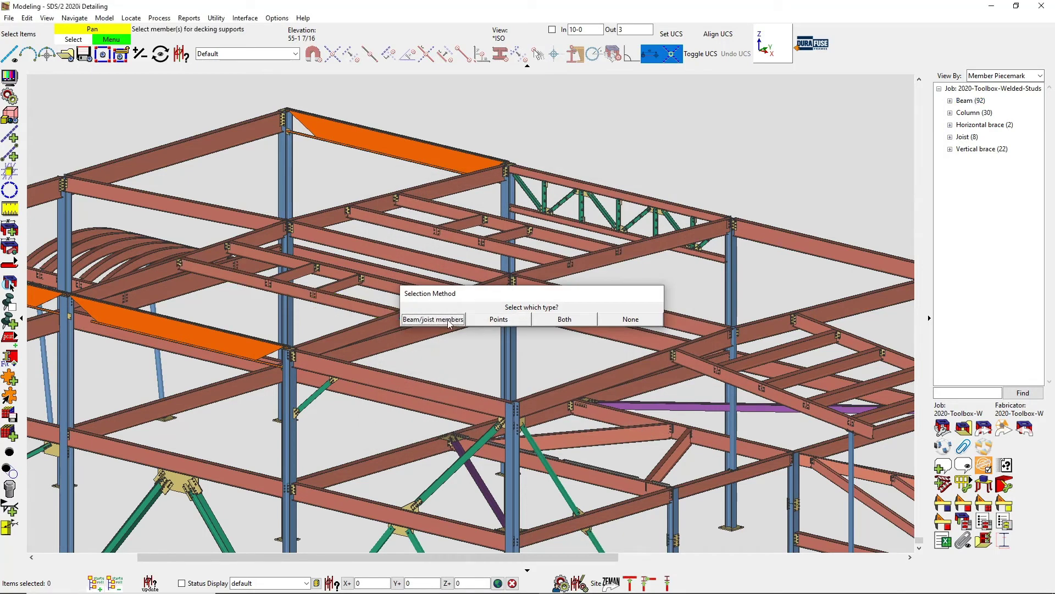
# Choose the two short infill beams framing into the beam as its decking support members
pyautogui.click(341, 284)
pyautogui.click(300, 279)
pyautogui.rightClick(283, 189)
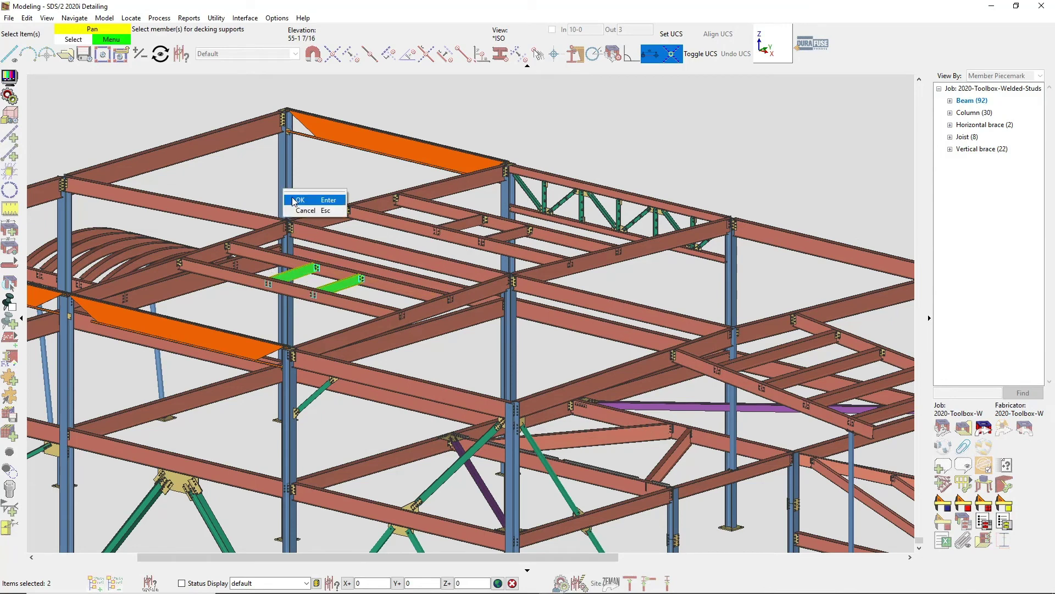
pyautogui.click(291, 198)
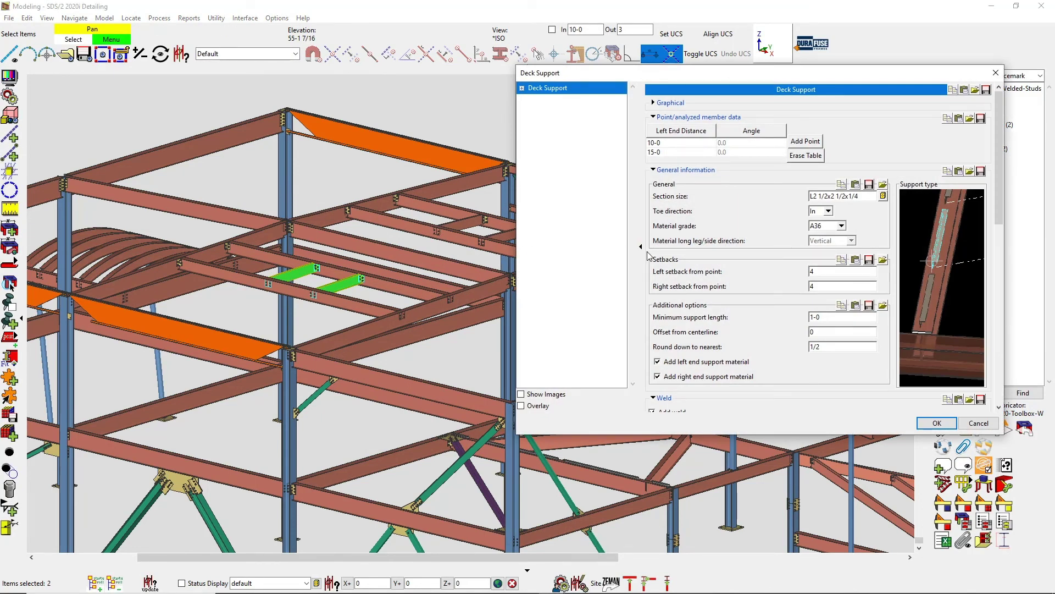
# Set the support section size to w6, create the deck supports on the beam, and clear the selection
pyautogui.click(855, 196)
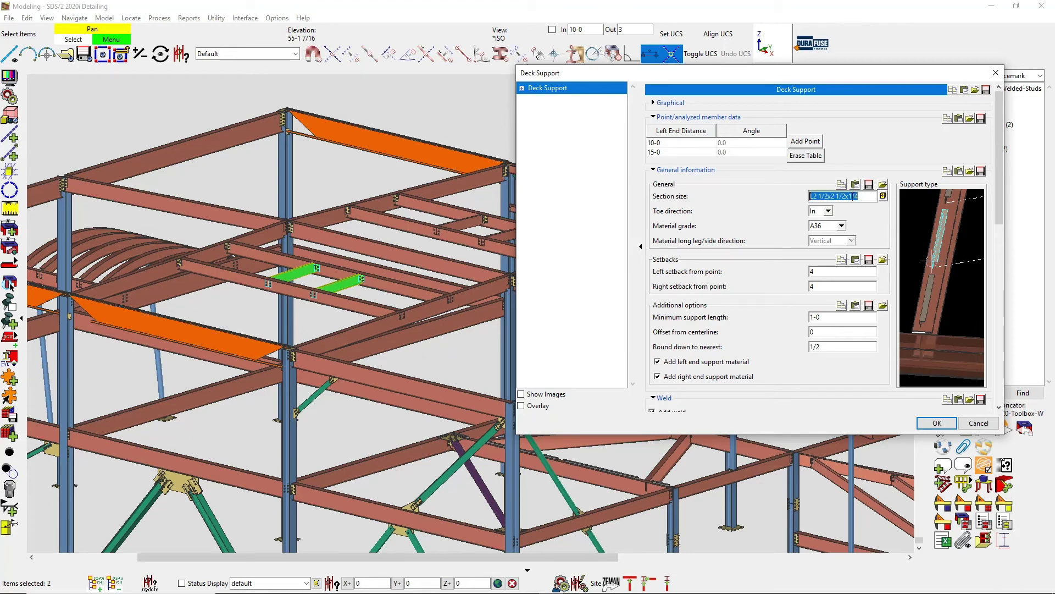
pyautogui.write('w6')
pyautogui.press('Return')
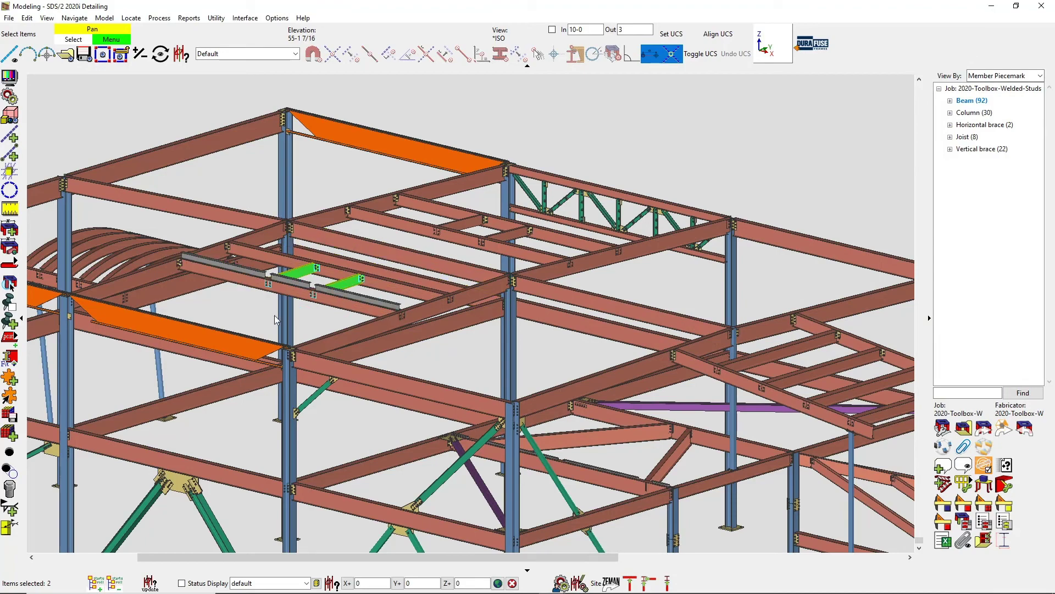
pyautogui.click(276, 316)
# Start a Deck Support component on the back top beam of the small four-column frame, using None as the selection method
pyautogui.scroll(3, 294, 287)
pyautogui.keyDown('shift'); pyautogui.moveTo(294, 287); pyautogui.dragTo(280, 304, button='middle'); pyautogui.keyUp('shift')
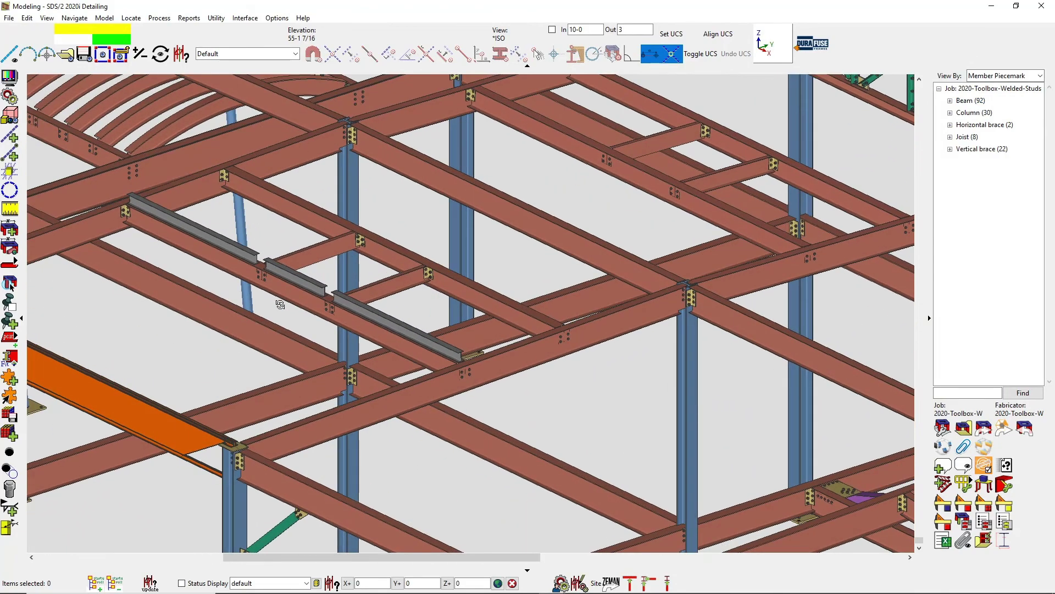
pyautogui.scroll(-6, 279, 304)
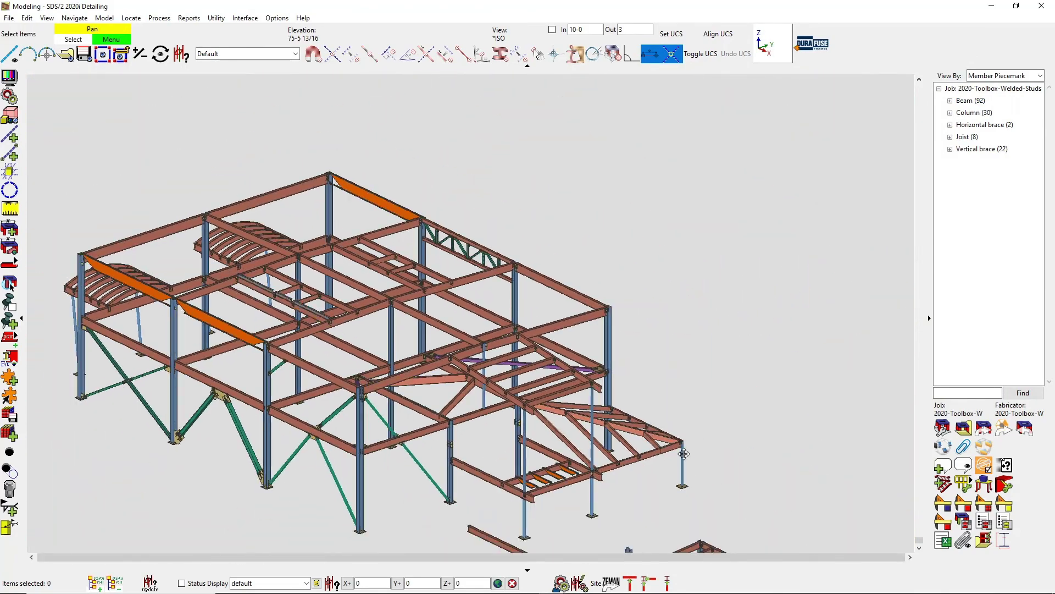
pyautogui.moveTo(683, 453); pyautogui.dragTo(544, 202, button='middle')
pyautogui.scroll(5, 514, 288)
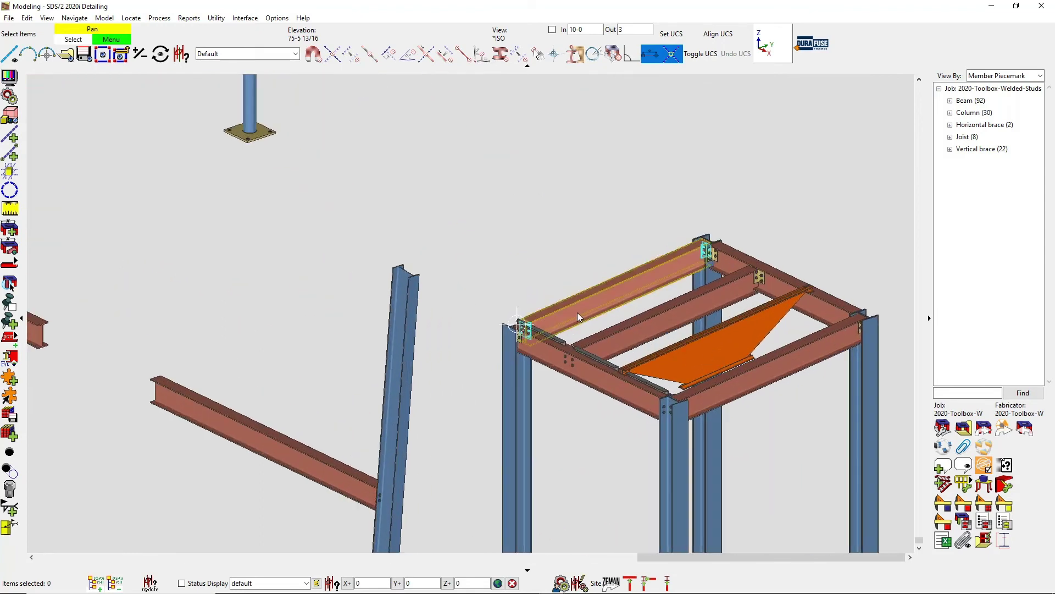
pyautogui.click(577, 316)
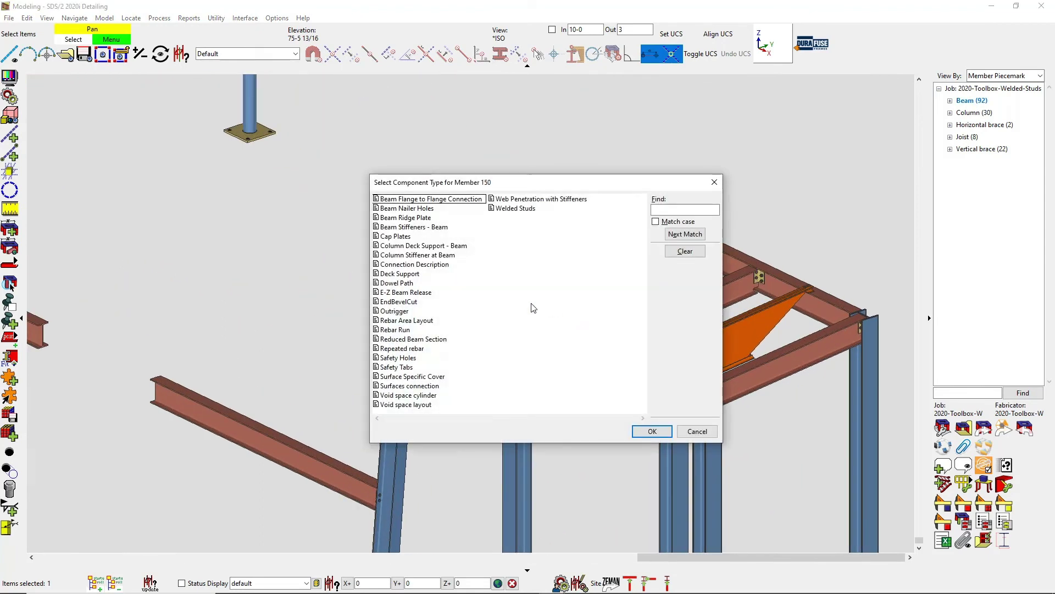
pyautogui.click(408, 274)
pyautogui.click(651, 431)
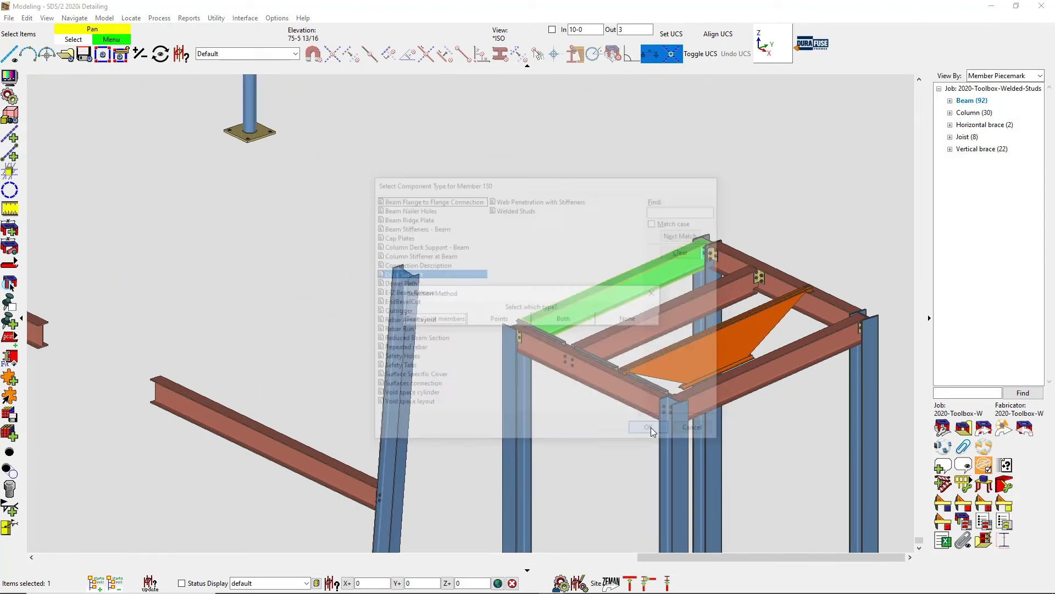
pyautogui.click(629, 320)
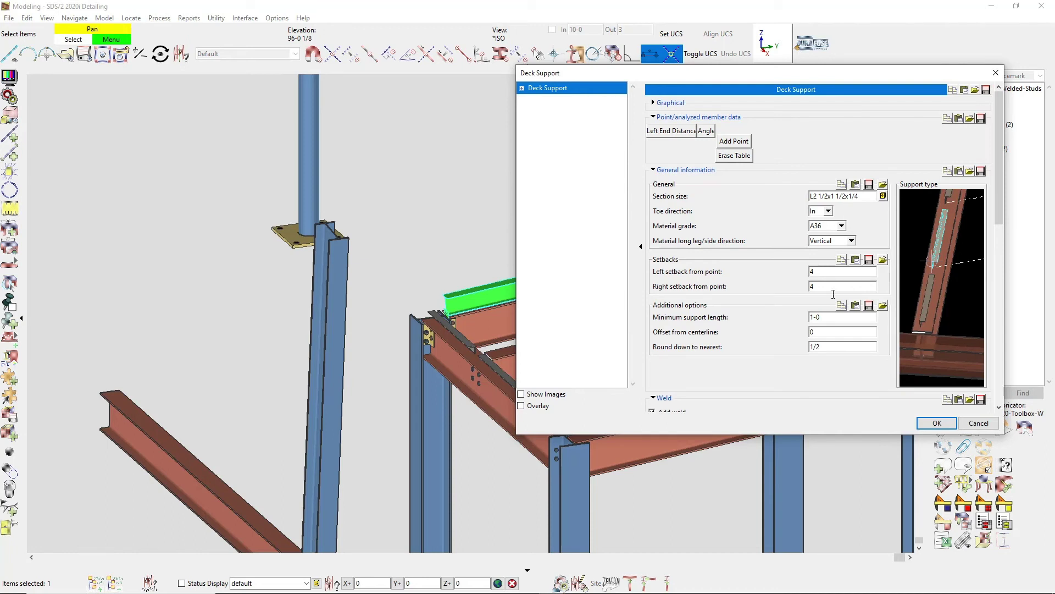
# Set the offset from centerline to -1.25 and create the deck support along the beam
pyautogui.doubleClick(819, 332)
pyautogui.write('-1.25')
pyautogui.press('Tab')
pyautogui.click(952, 427)
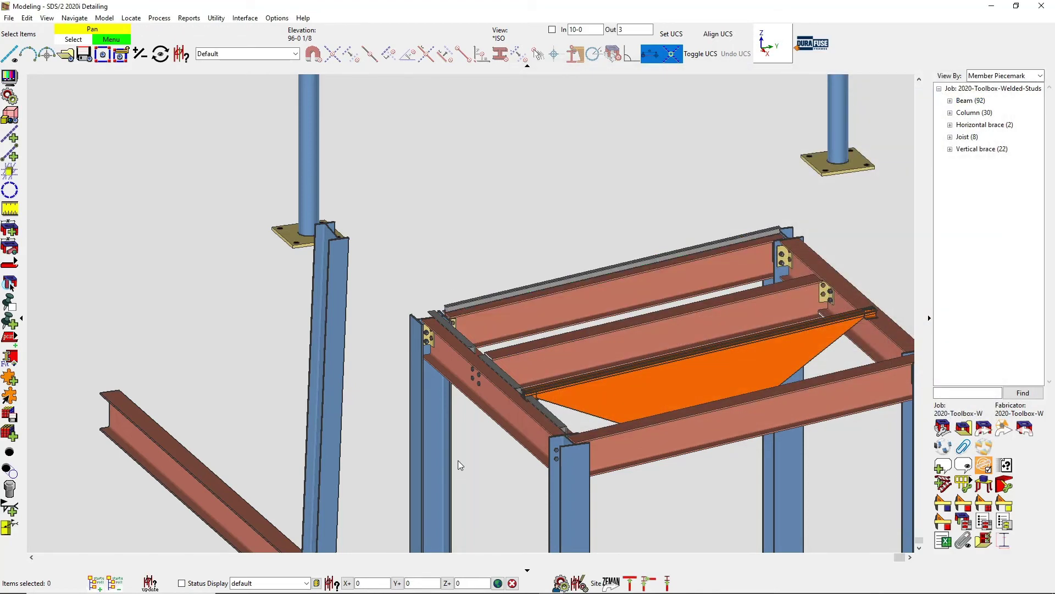
# Detail the lower beam at the near side of the small four-column frame with the existing annotation options, view its drawing and close it
pyautogui.scroll(-6, 457, 460)
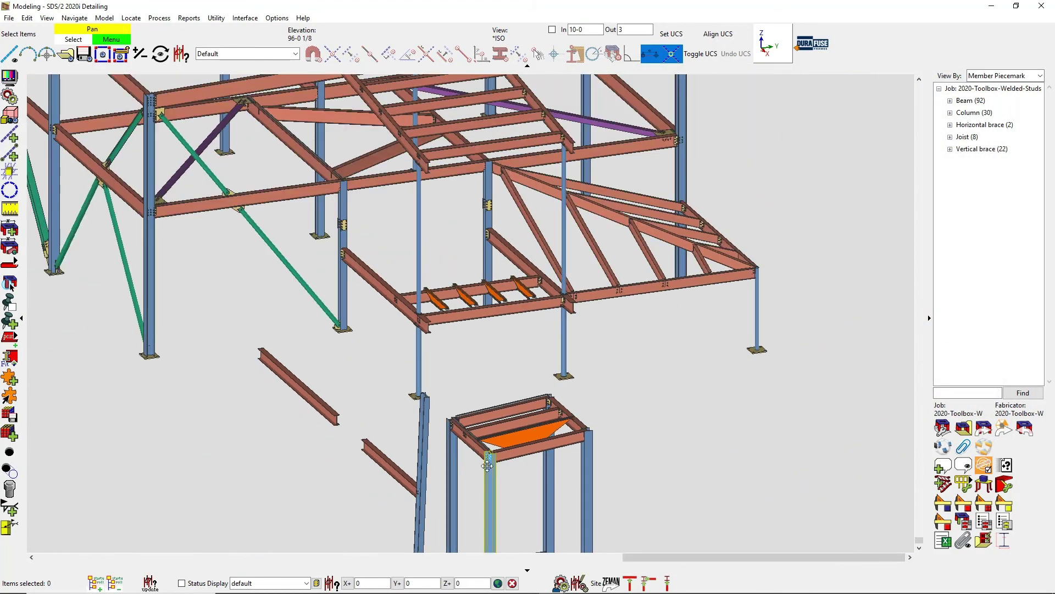
pyautogui.moveTo(487, 466); pyautogui.dragTo(562, 248, button='middle')
pyautogui.click(540, 367)
pyautogui.rightClick(546, 367)
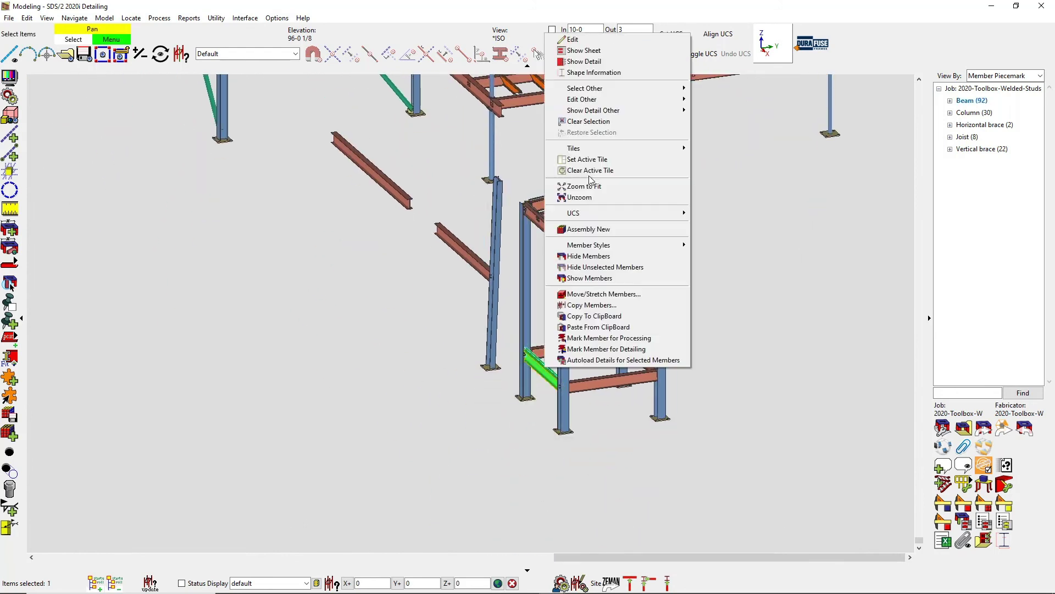
pyautogui.click(573, 62)
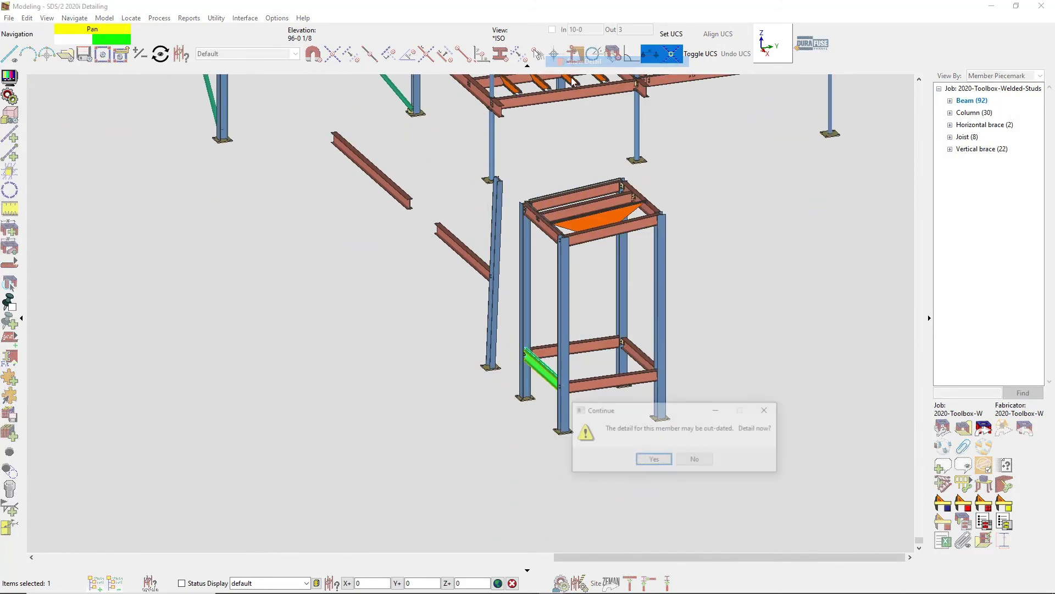
pyautogui.click(655, 461)
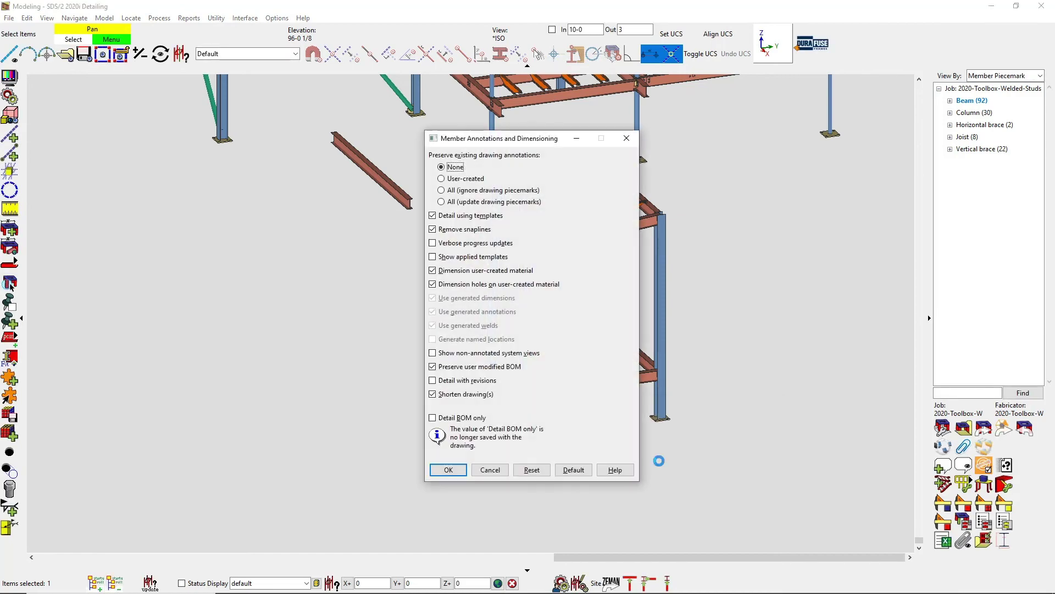
pyautogui.click(465, 469)
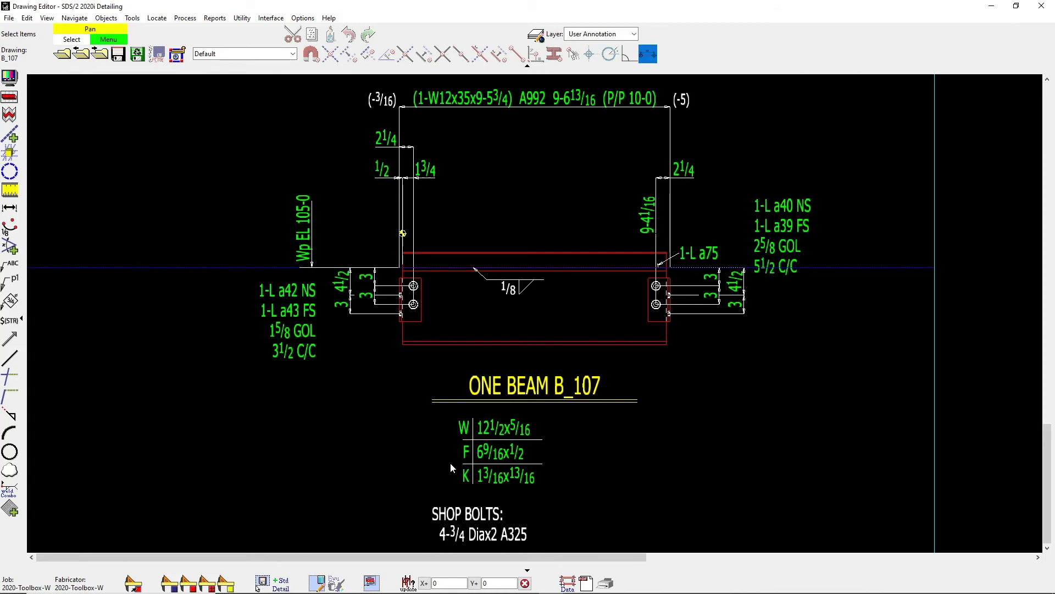
pyautogui.click(1042, 6)
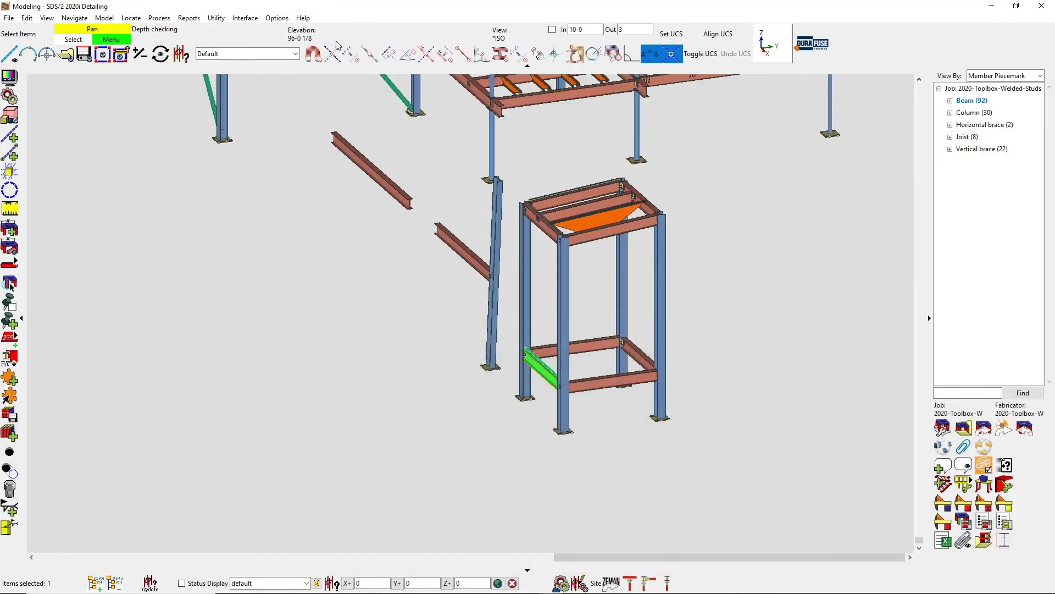
# Review the Deck Support component's default section, setback, offset and weld settings in the job's plugin options
pyautogui.click(277, 18)
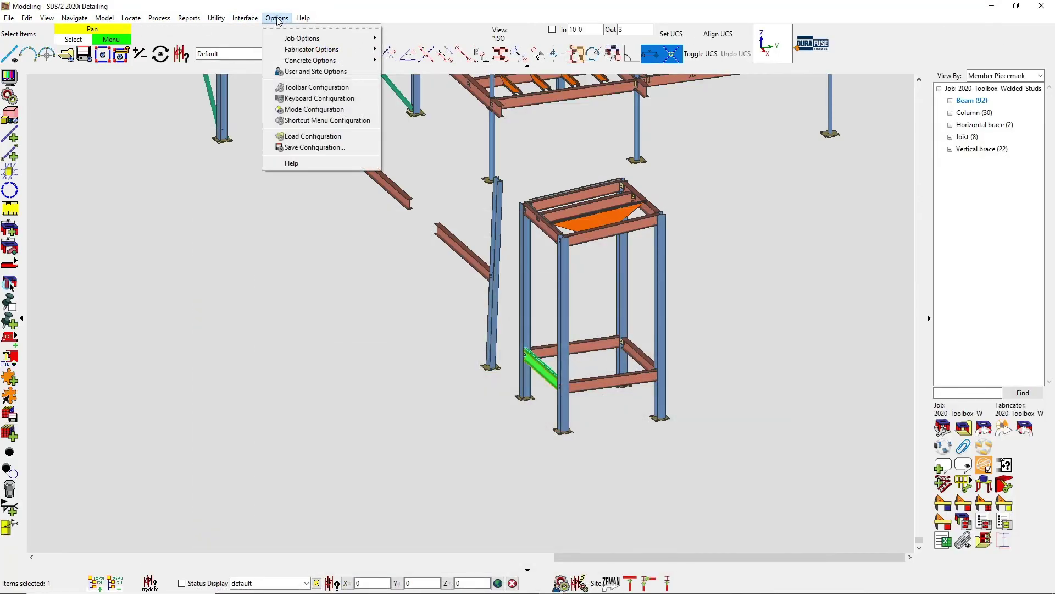
pyautogui.moveTo(304, 43)
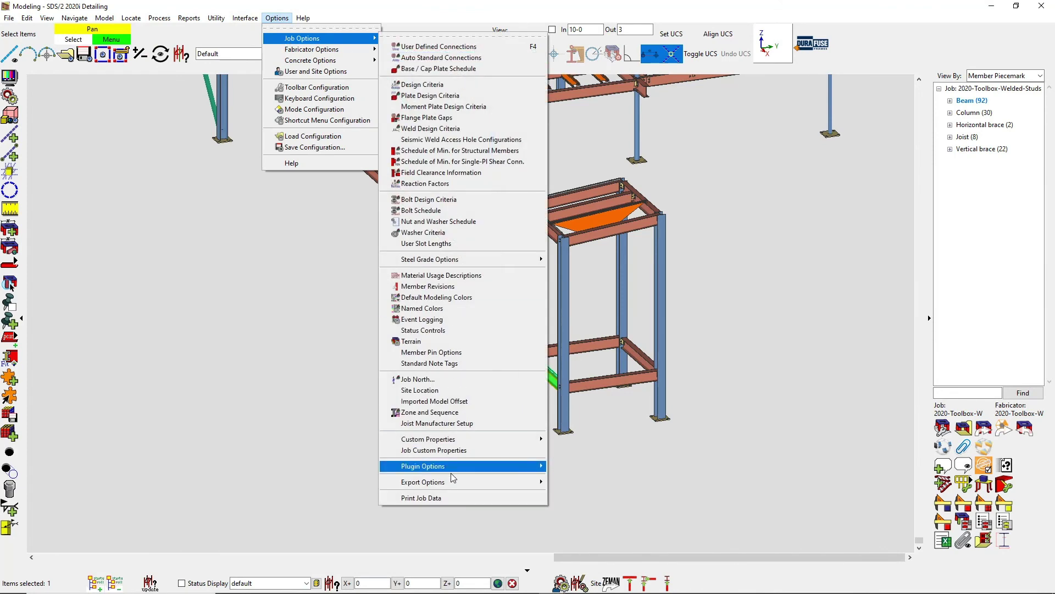
pyautogui.moveTo(456, 472)
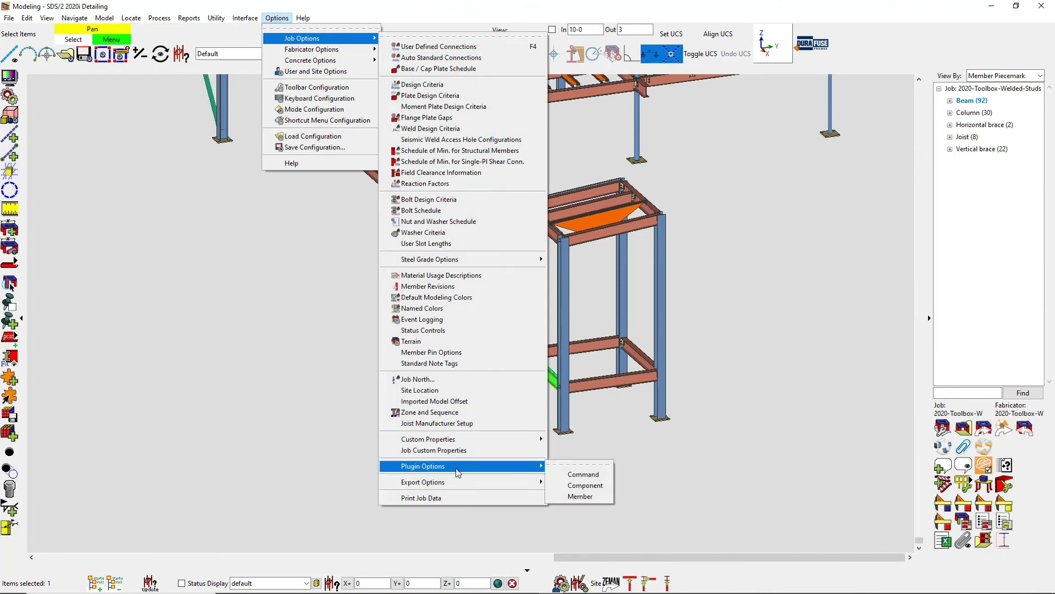
pyautogui.click(572, 486)
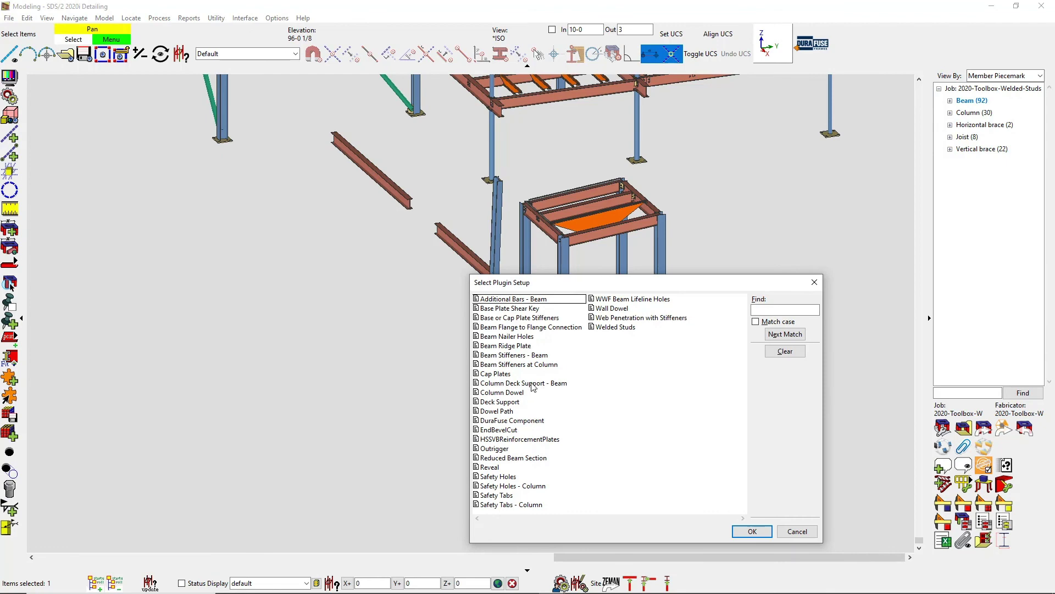
pyautogui.click(516, 403)
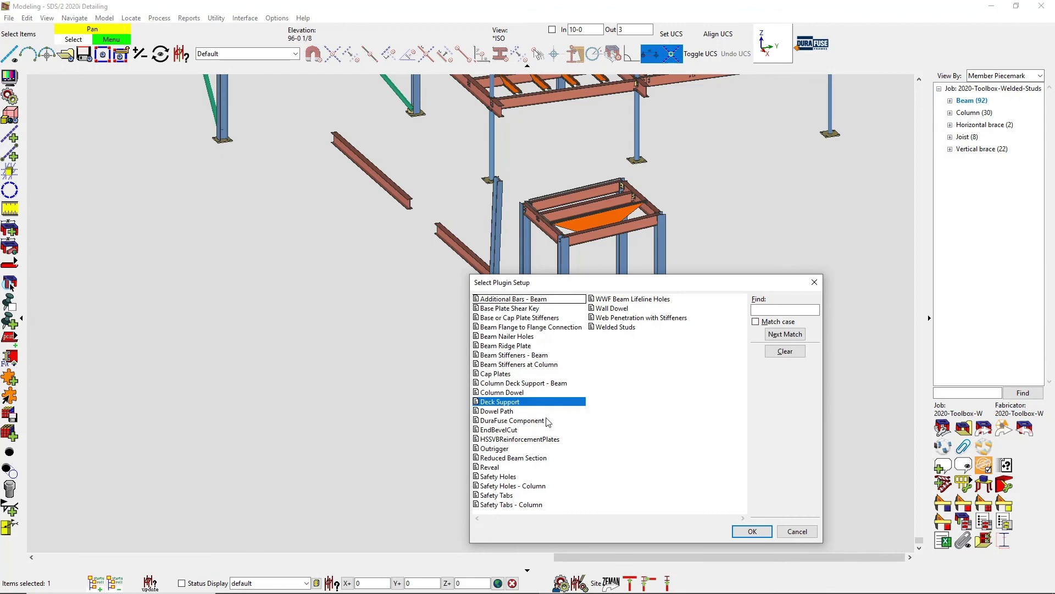
pyautogui.click(752, 532)
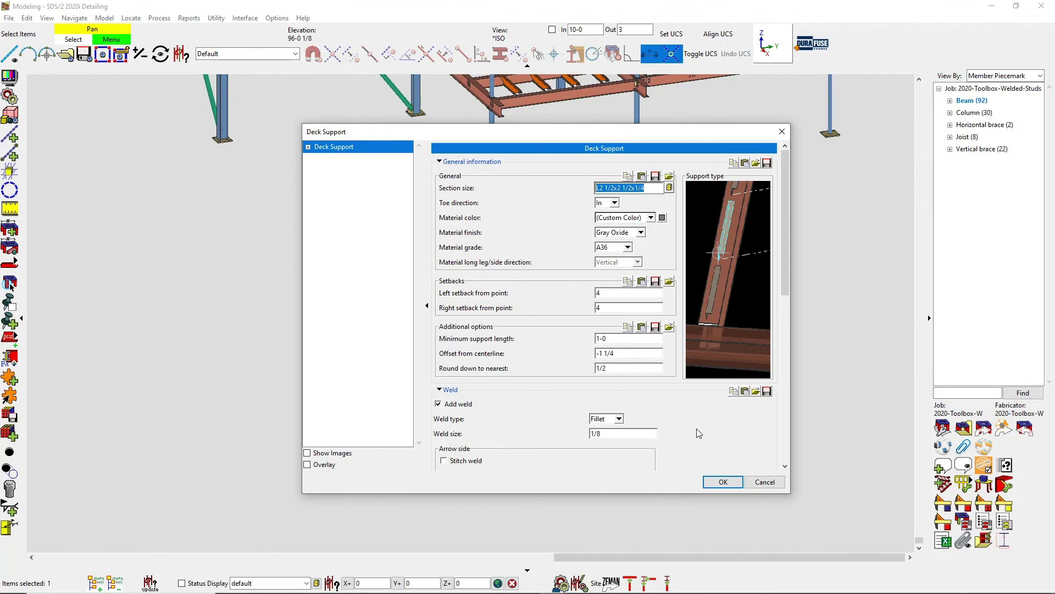
pyautogui.click(723, 482)
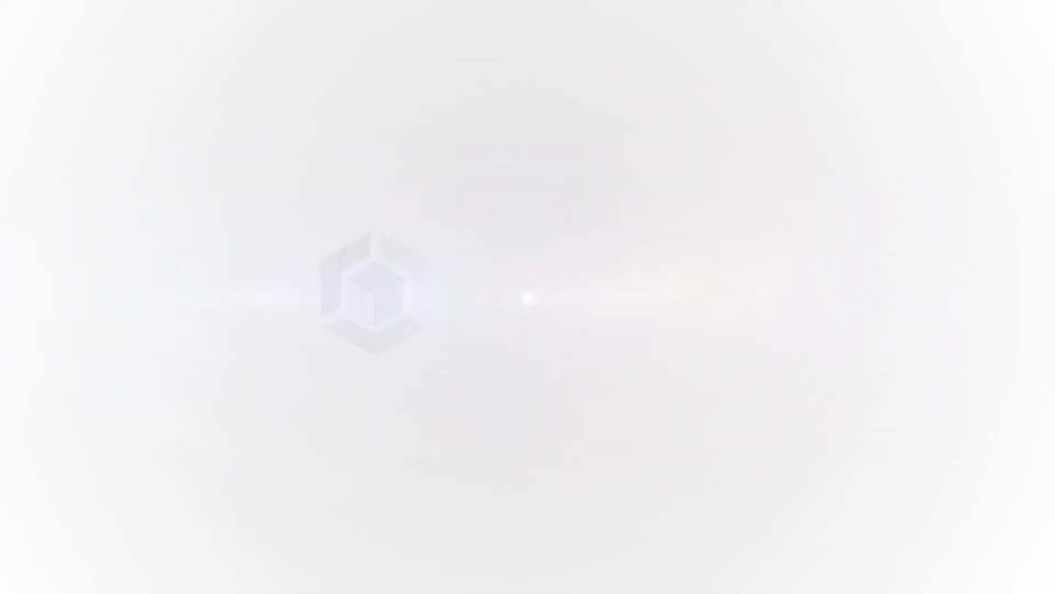